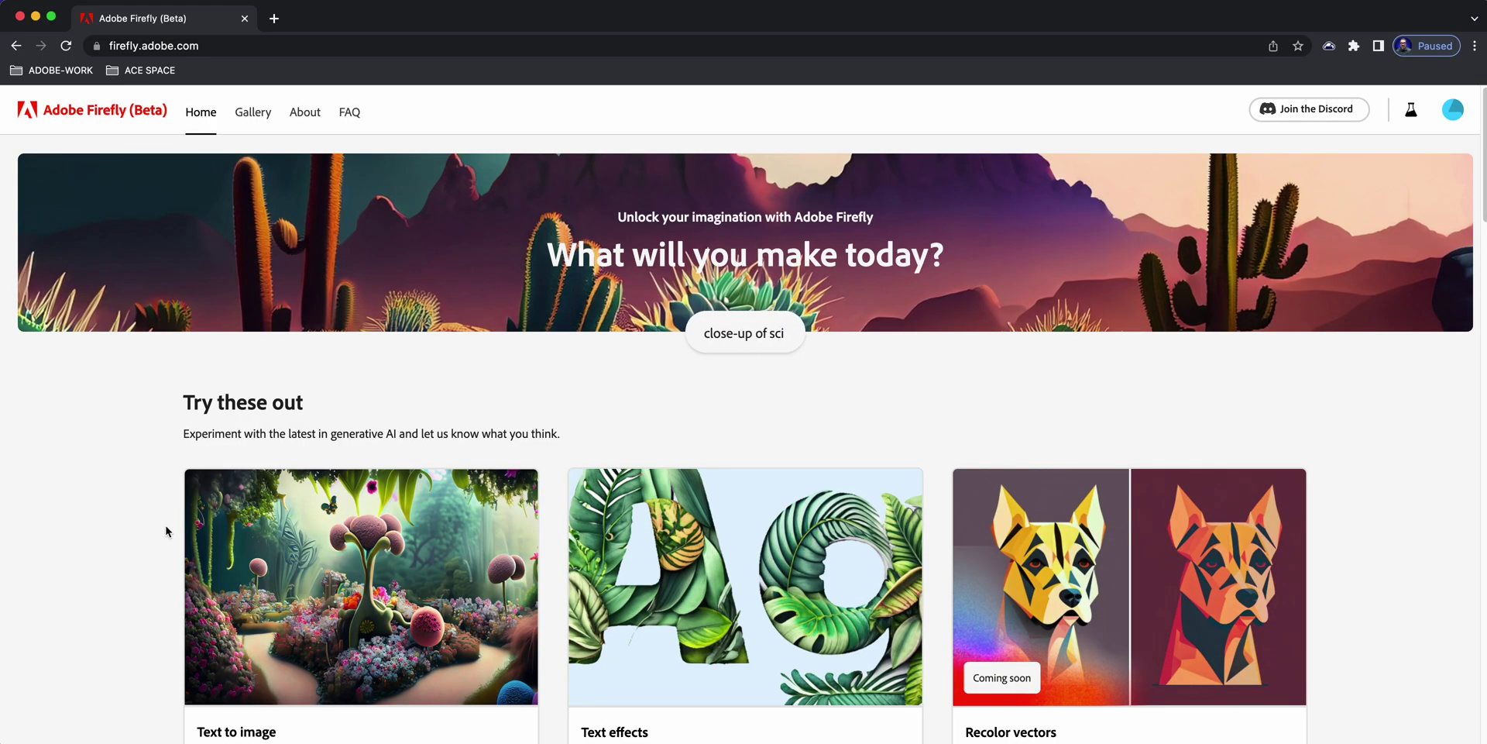
Step: Scroll the Firefly home page and open the Text effects generator from its card
{"action": "scroll", "coordinate": [76, 587], "scroll_direction": "down", "scroll_amount": 2}
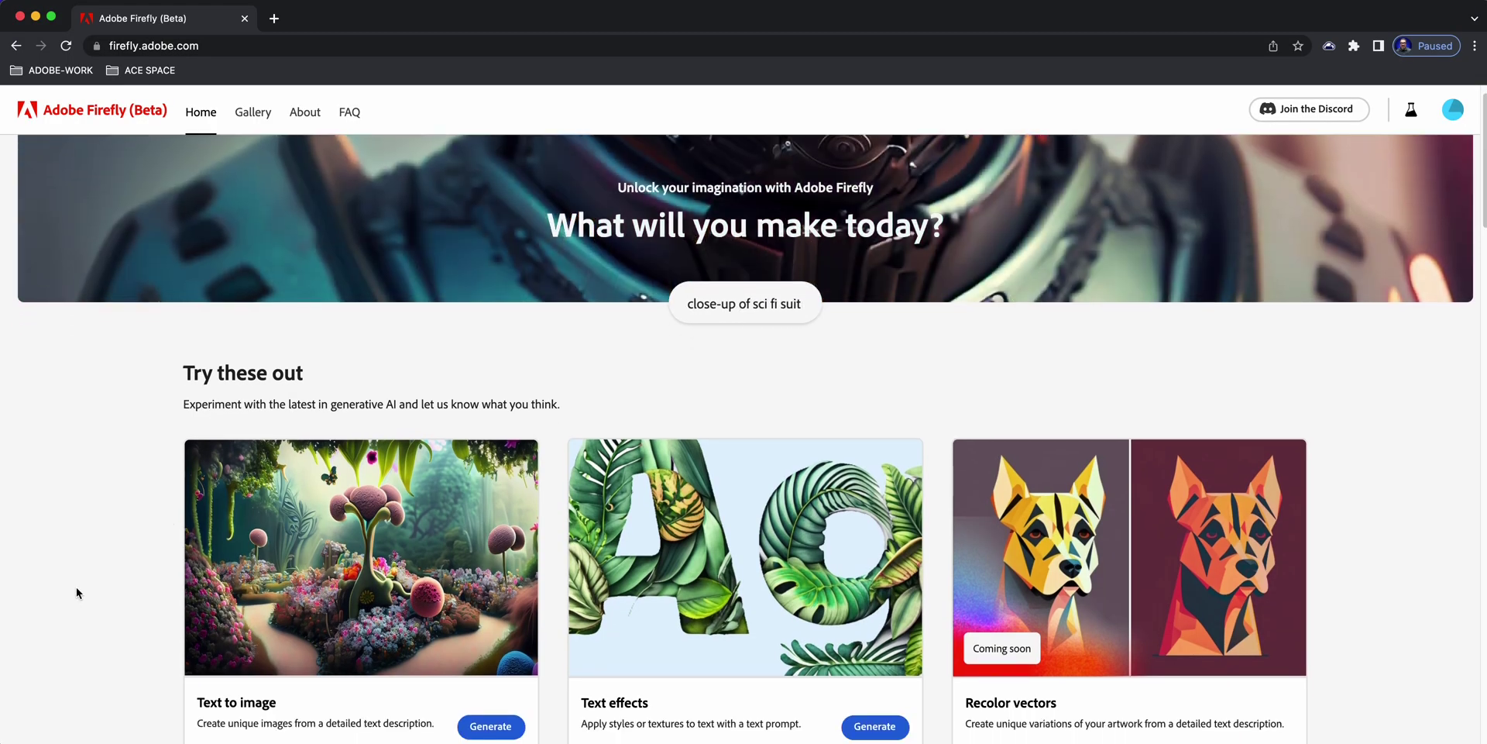
{"action": "scroll", "coordinate": [76, 587], "scroll_direction": "down", "scroll_amount": 1}
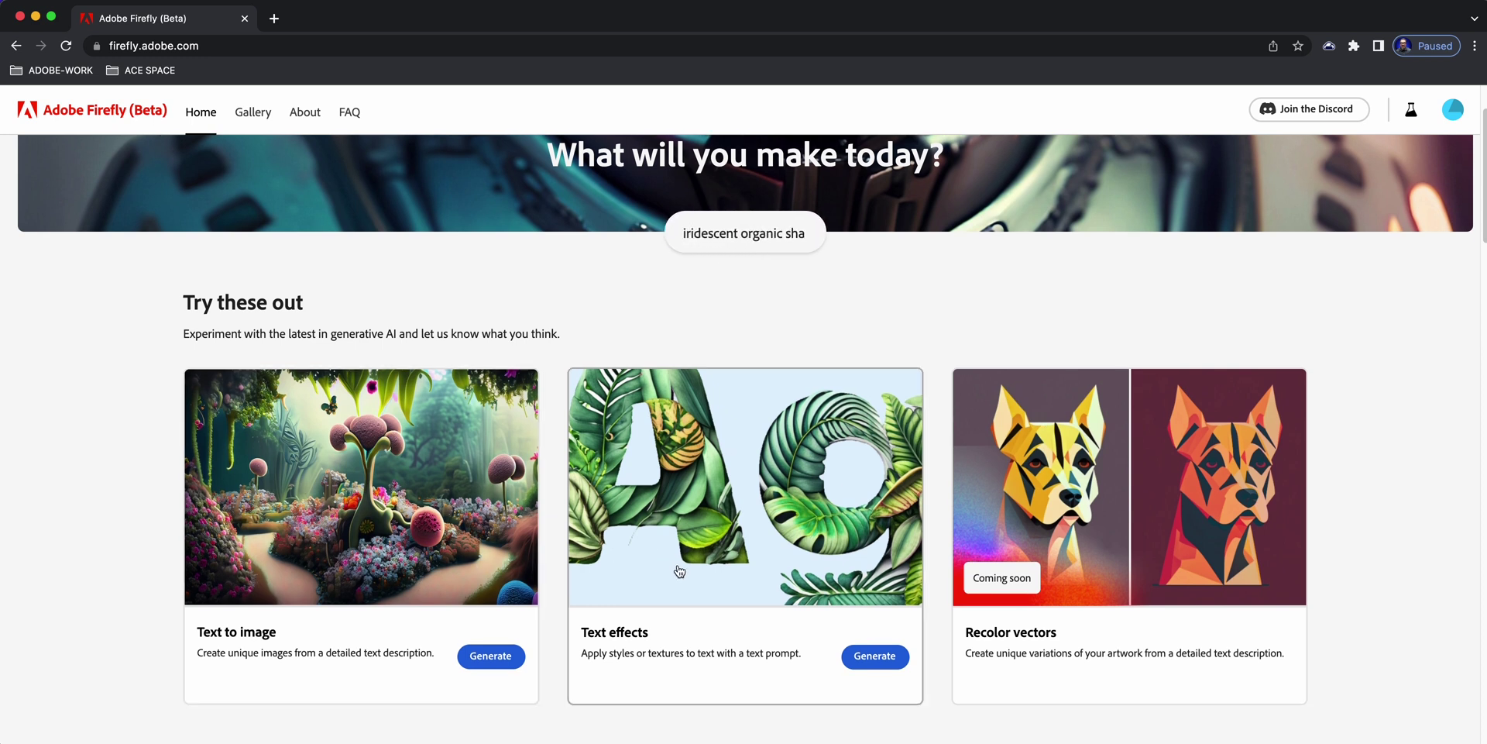
{"action": "left_click", "coordinate": [858, 657]}
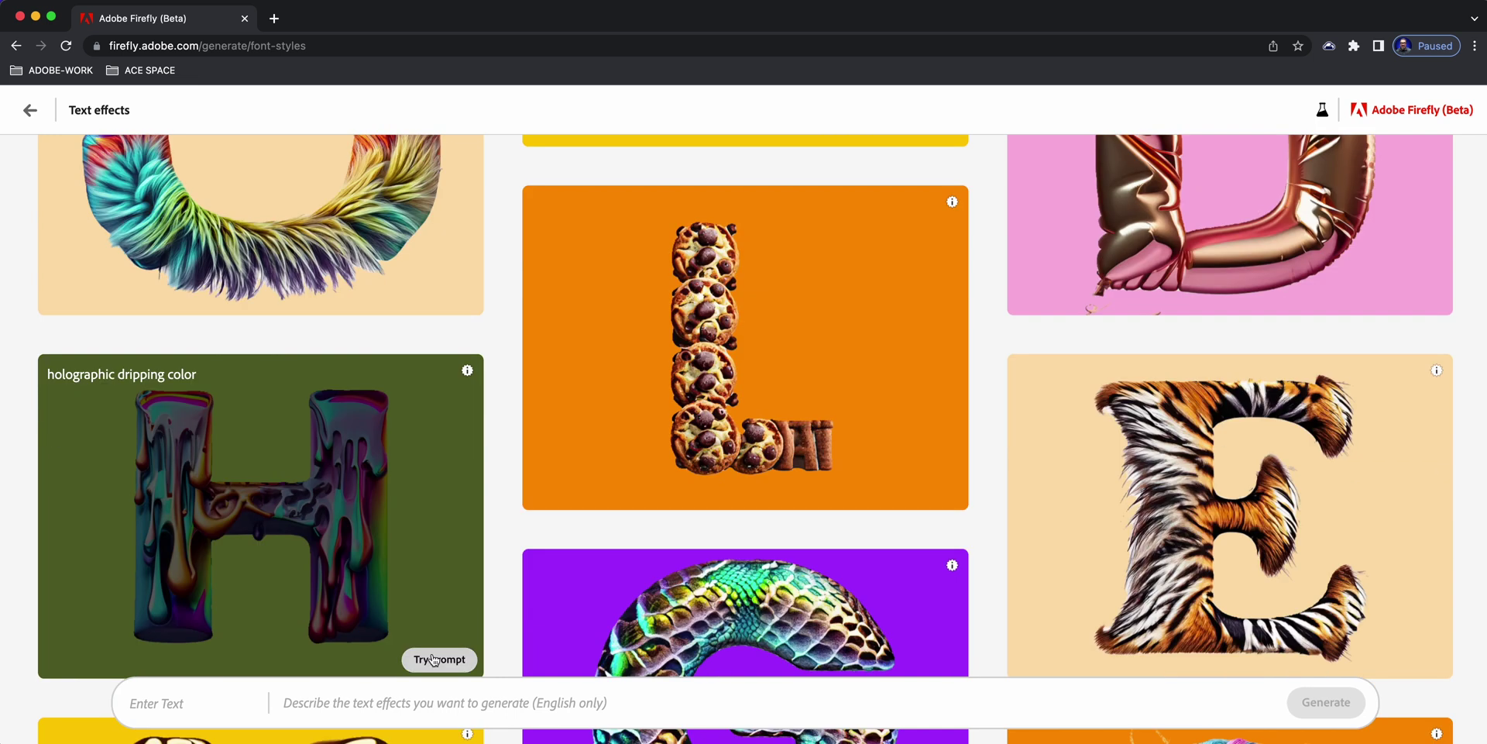
Step: Enter the word to style and generate it as Steampunk lettering
{"action": "left_click", "coordinate": [214, 704]}
{"action": "type", "text": "Claudio"}
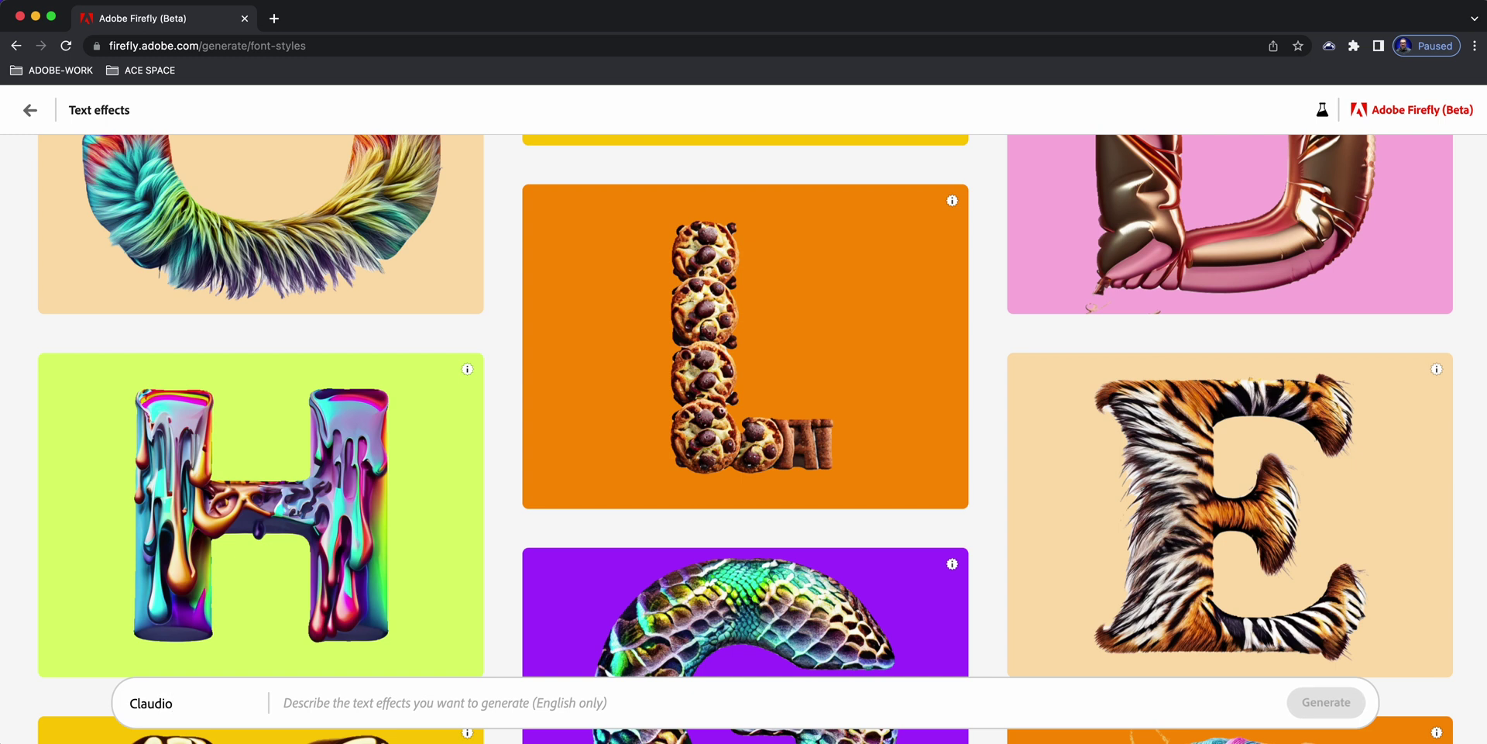
{"action": "type", "text": "S"}
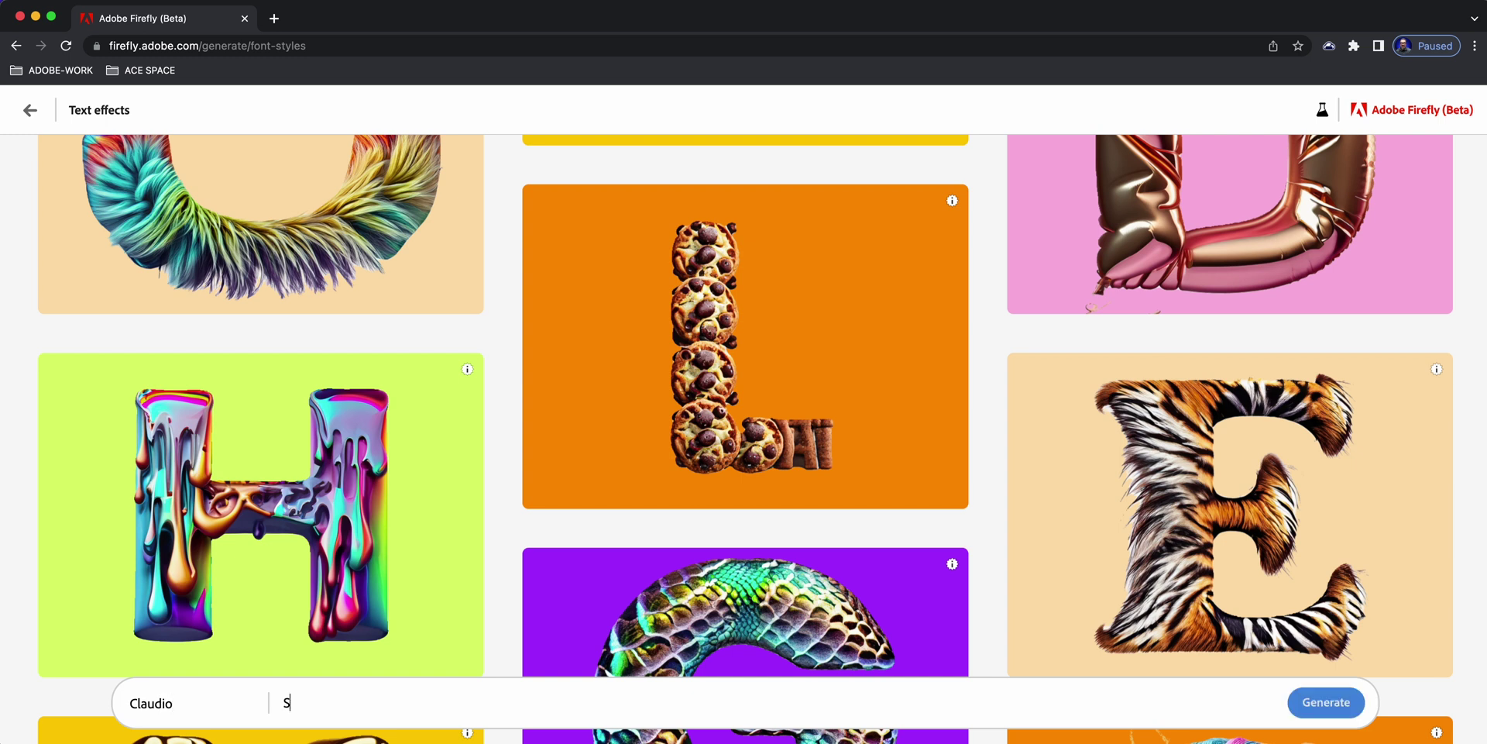
{"action": "type", "text": "teampub"}
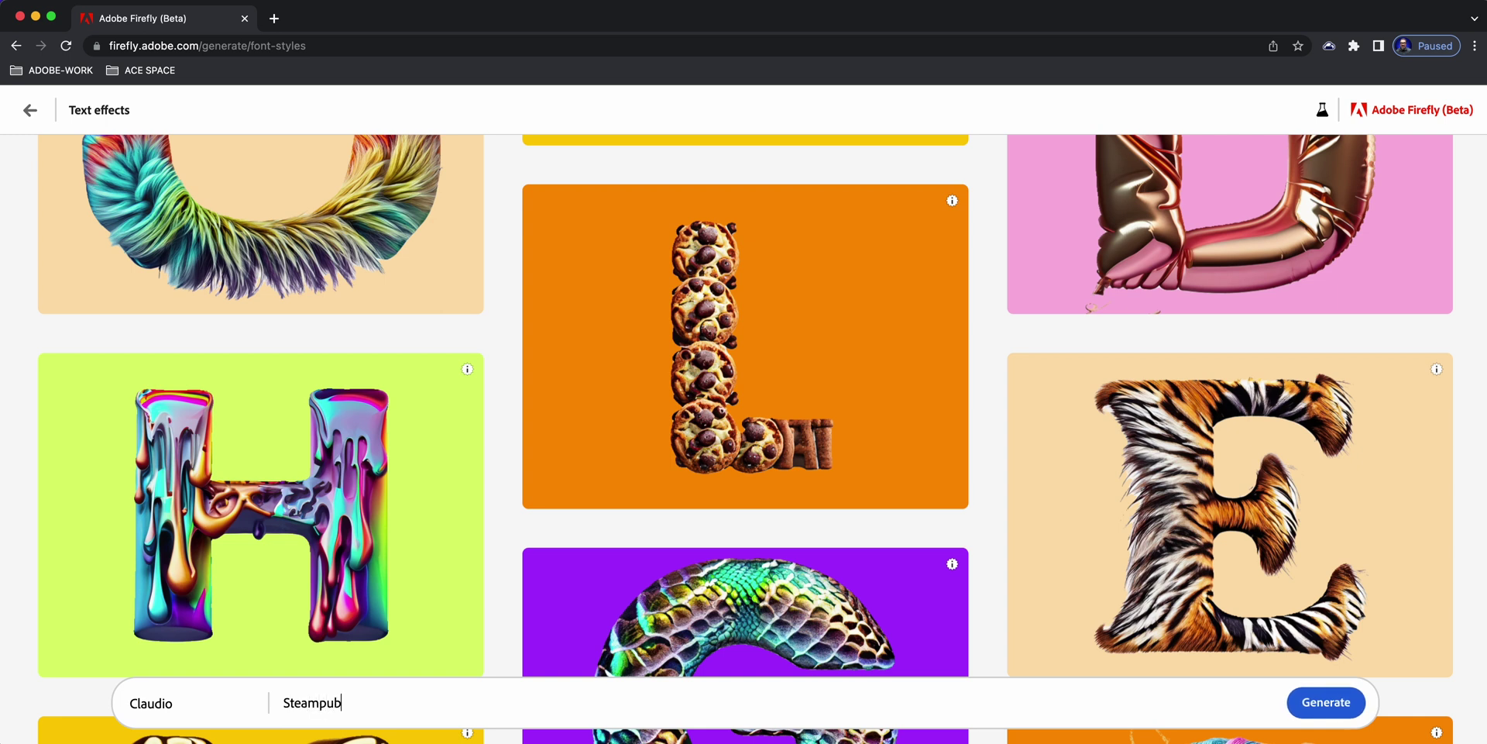
{"action": "key", "text": "BackSpace"}
{"action": "type", "text": "nk"}
{"action": "key", "text": "Return"}
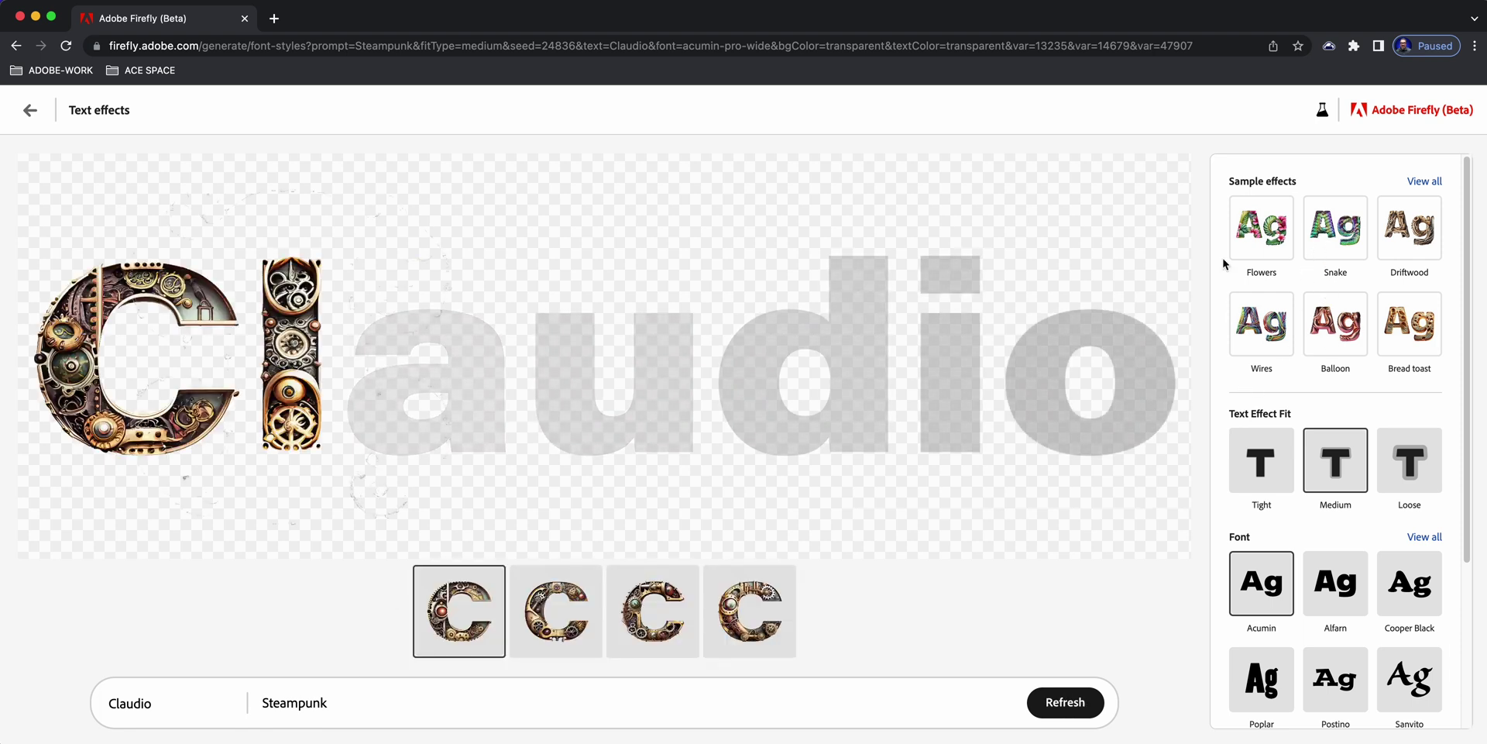
Step: Choose the third Steampunk variation and set the background color to white
{"action": "scroll", "coordinate": [1262, 388], "scroll_direction": "down", "scroll_amount": 2}
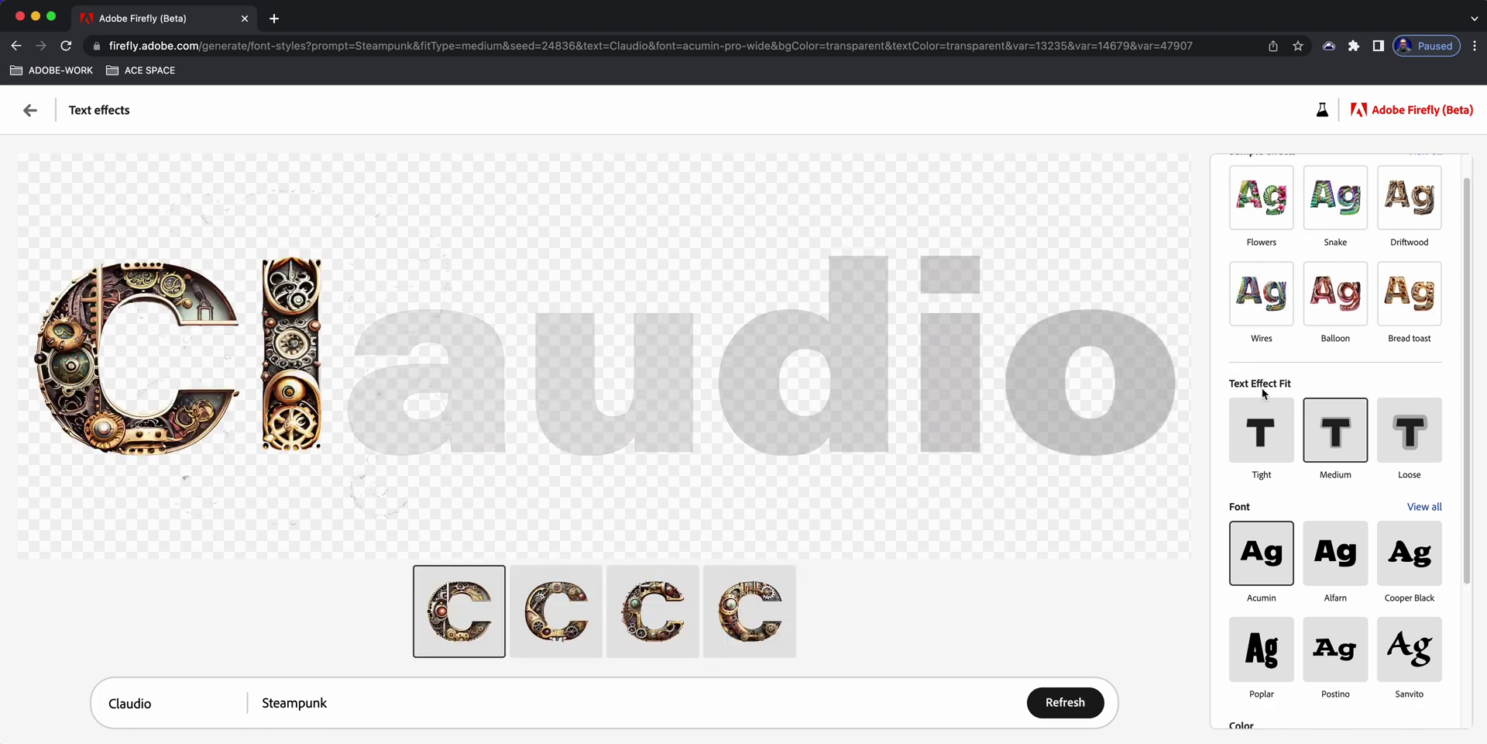
{"action": "scroll", "coordinate": [1261, 388], "scroll_direction": "up", "scroll_amount": 2}
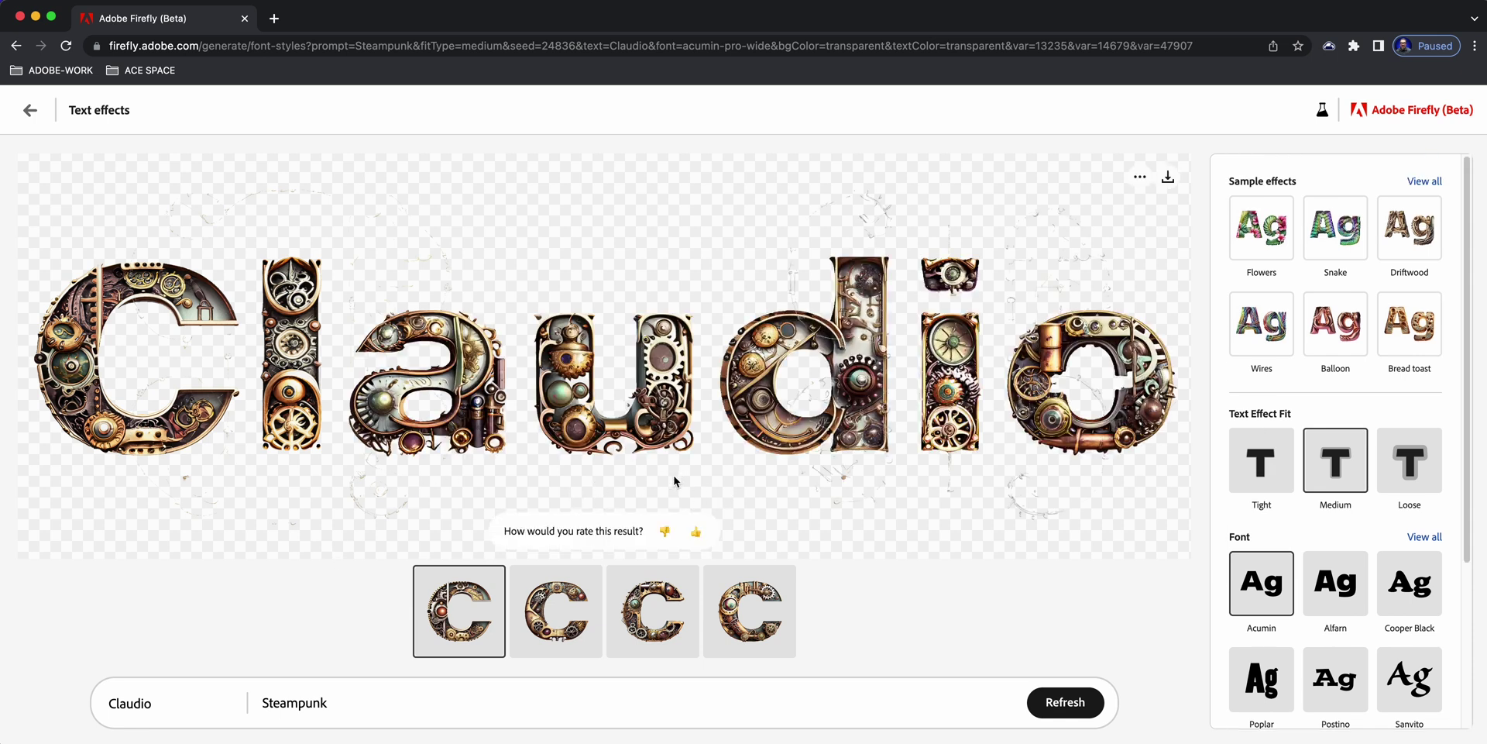
{"action": "left_click", "coordinate": [694, 535]}
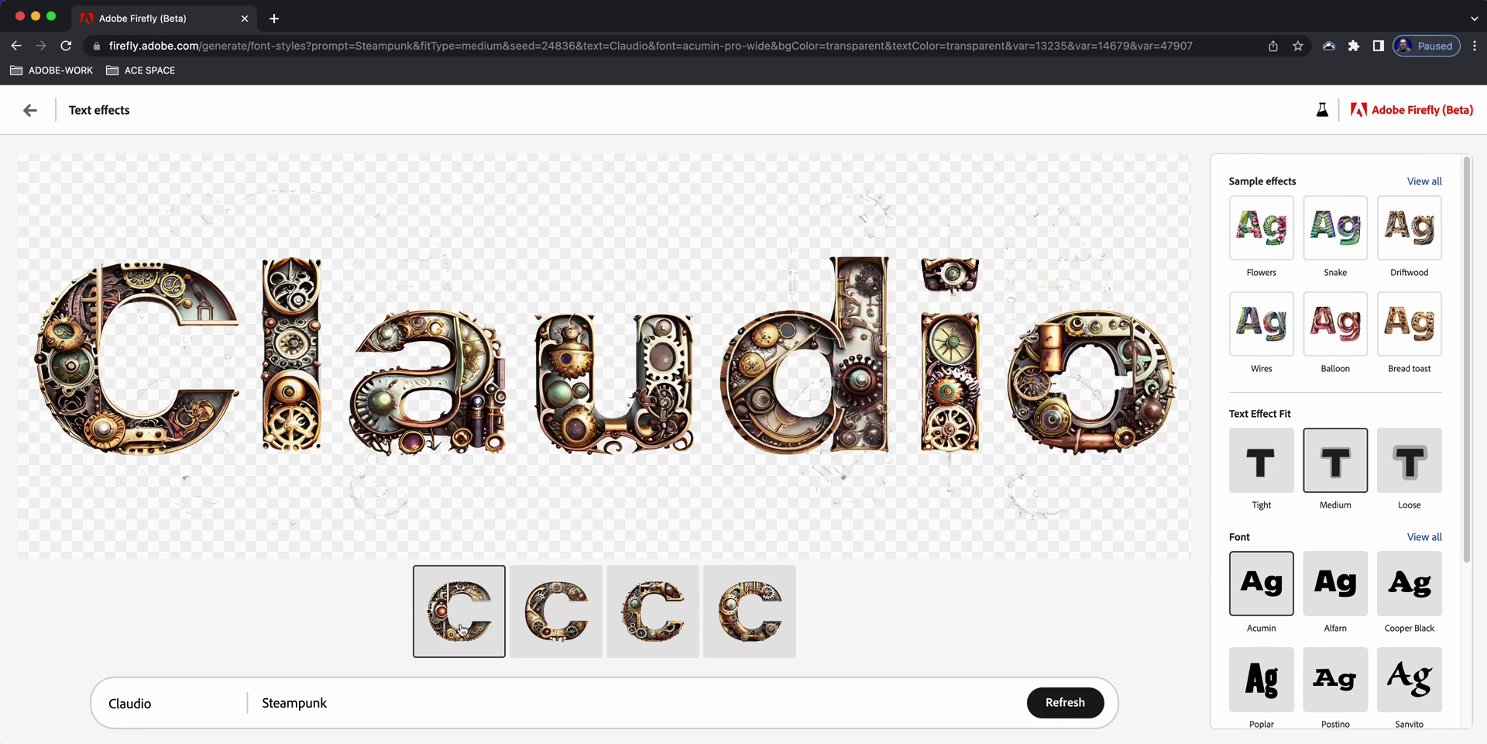
{"action": "left_click", "coordinate": [593, 649]}
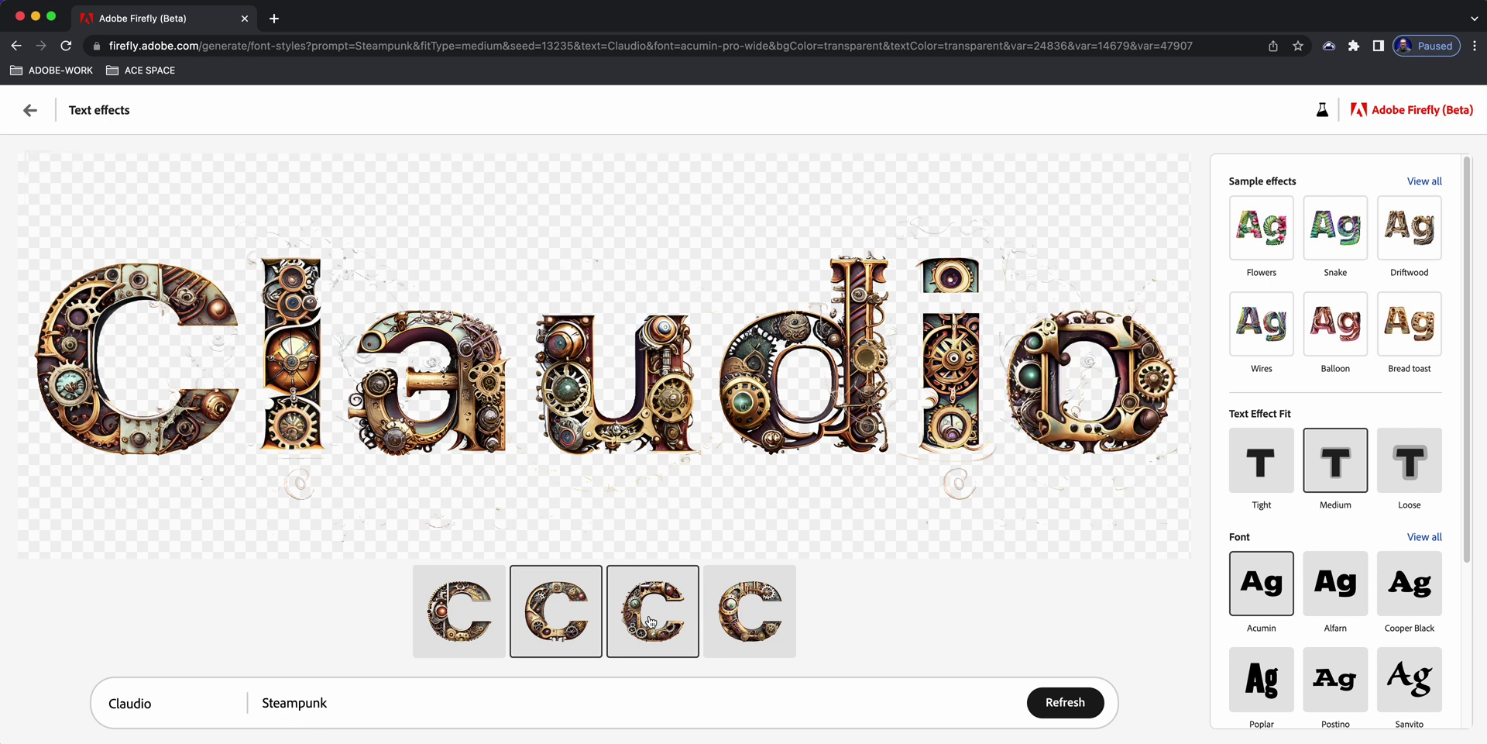
{"action": "left_click", "coordinate": [650, 621]}
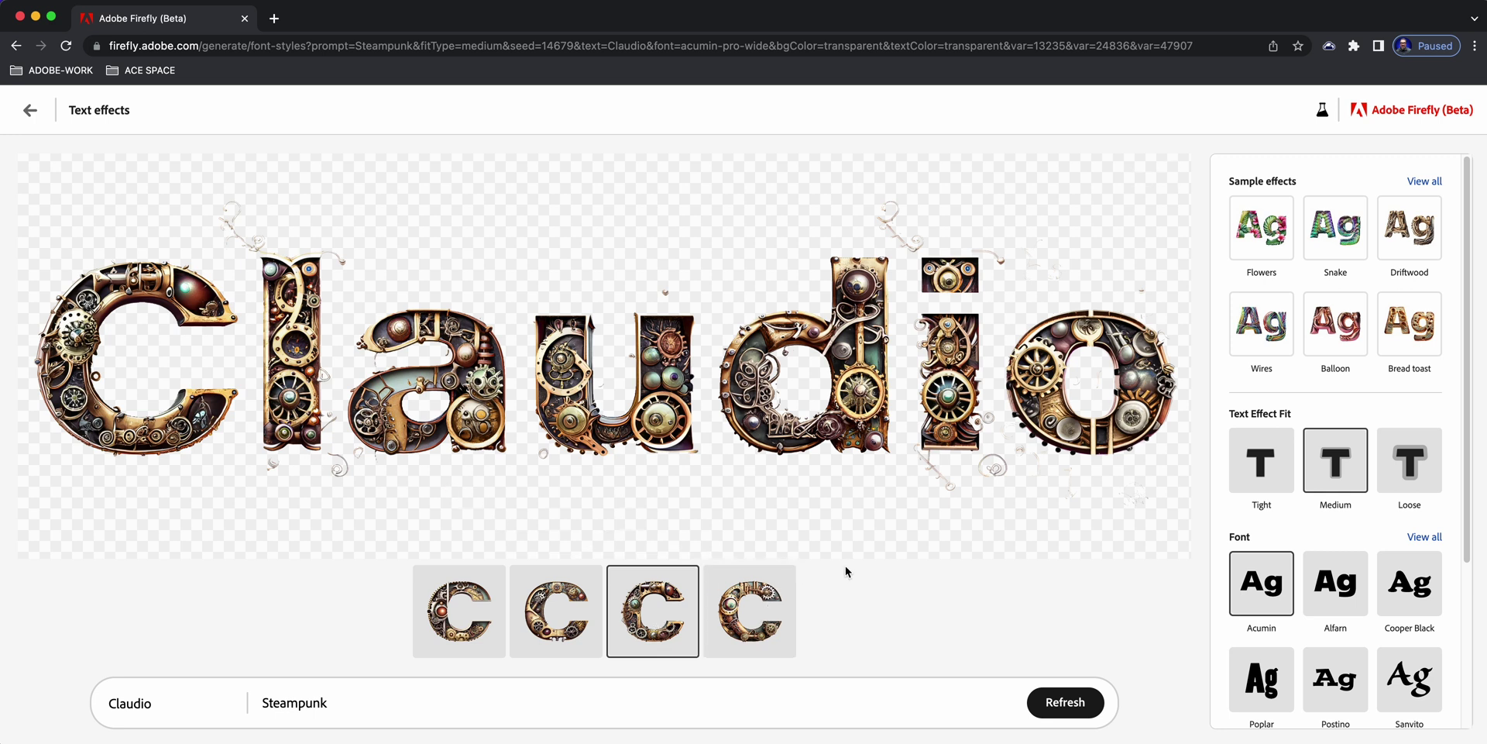
{"action": "scroll", "coordinate": [1281, 614], "scroll_direction": "down", "scroll_amount": 3}
{"action": "left_click", "coordinate": [1281, 613]}
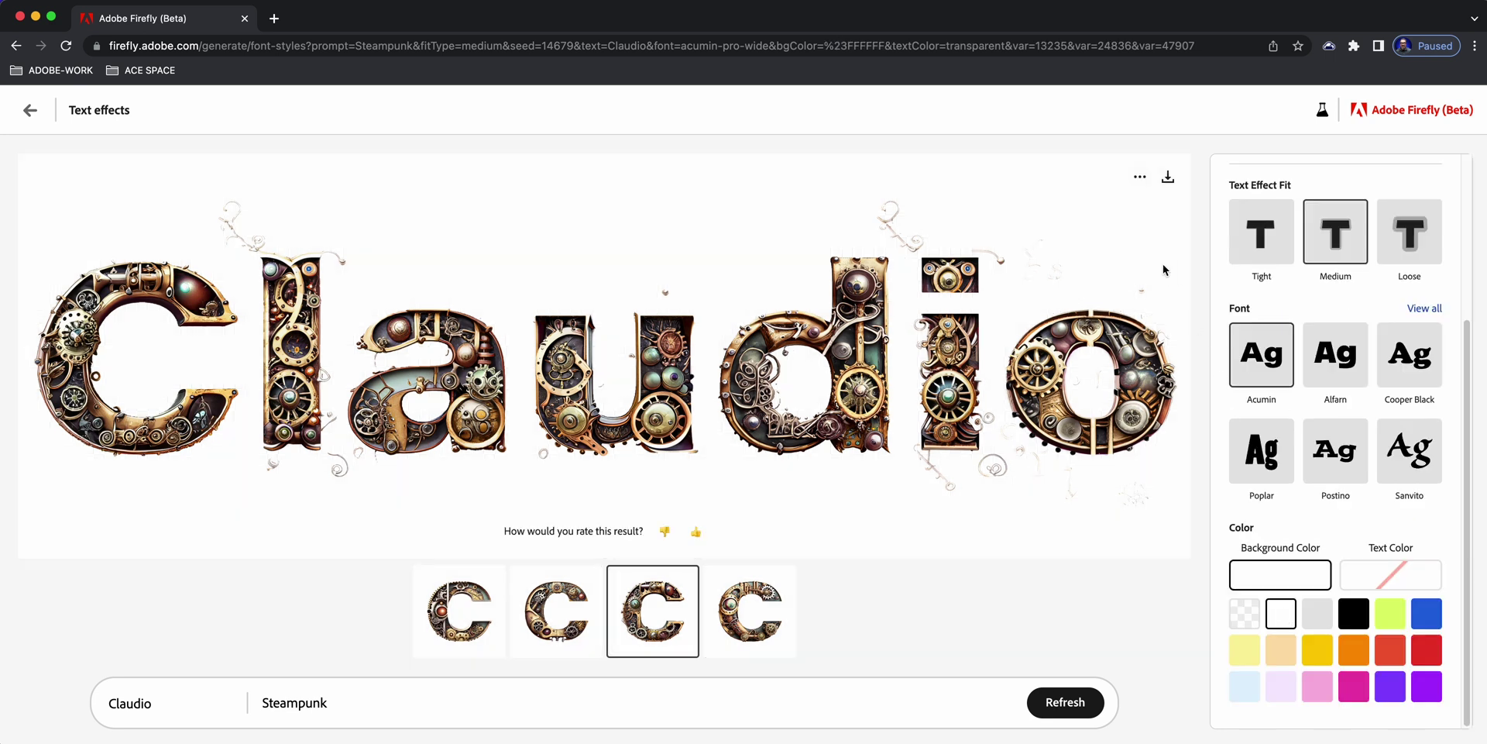
Step: Download the lettering as a JPG, turning off the Content Credentials notice
{"action": "left_click", "coordinate": [1168, 177]}
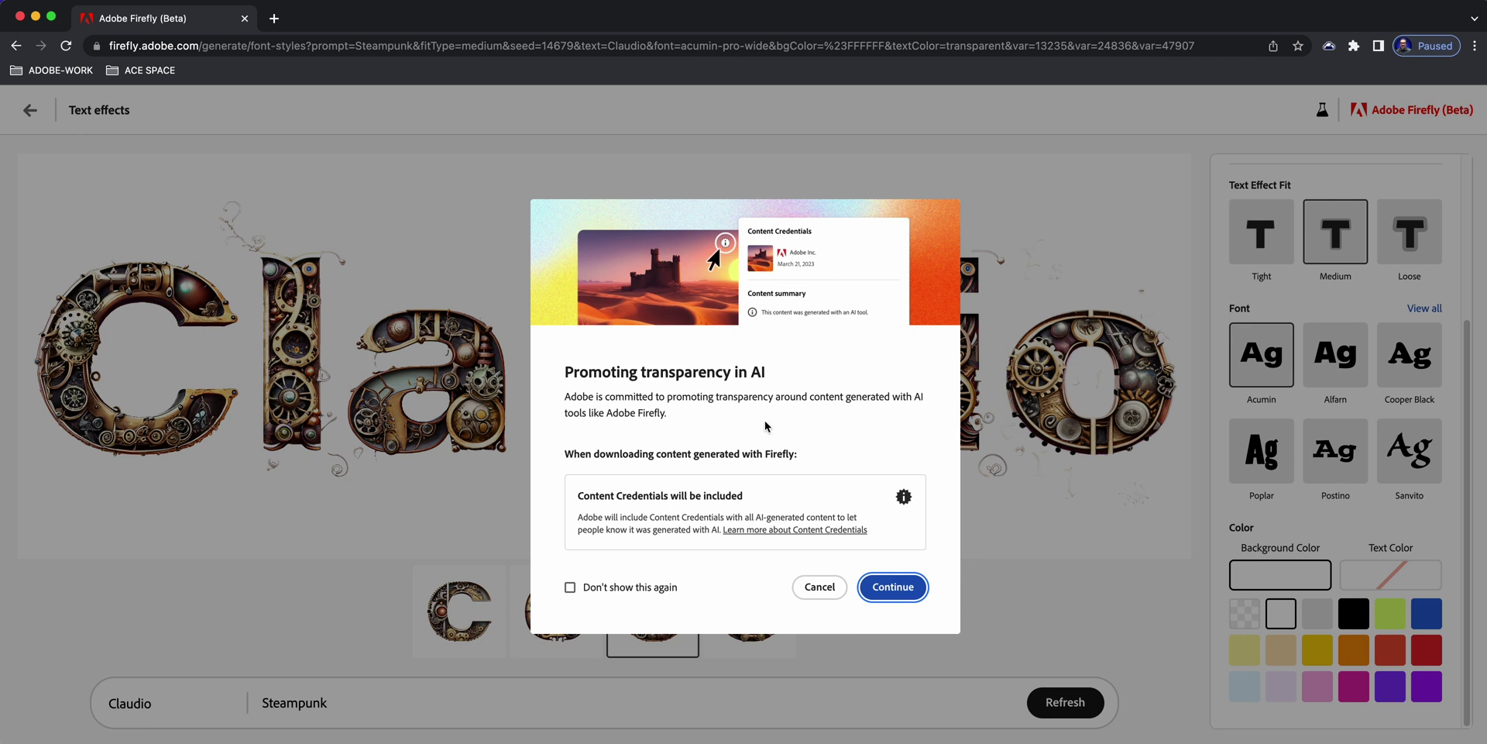
{"action": "left_click", "coordinate": [573, 591]}
{"action": "left_click", "coordinate": [893, 587]}
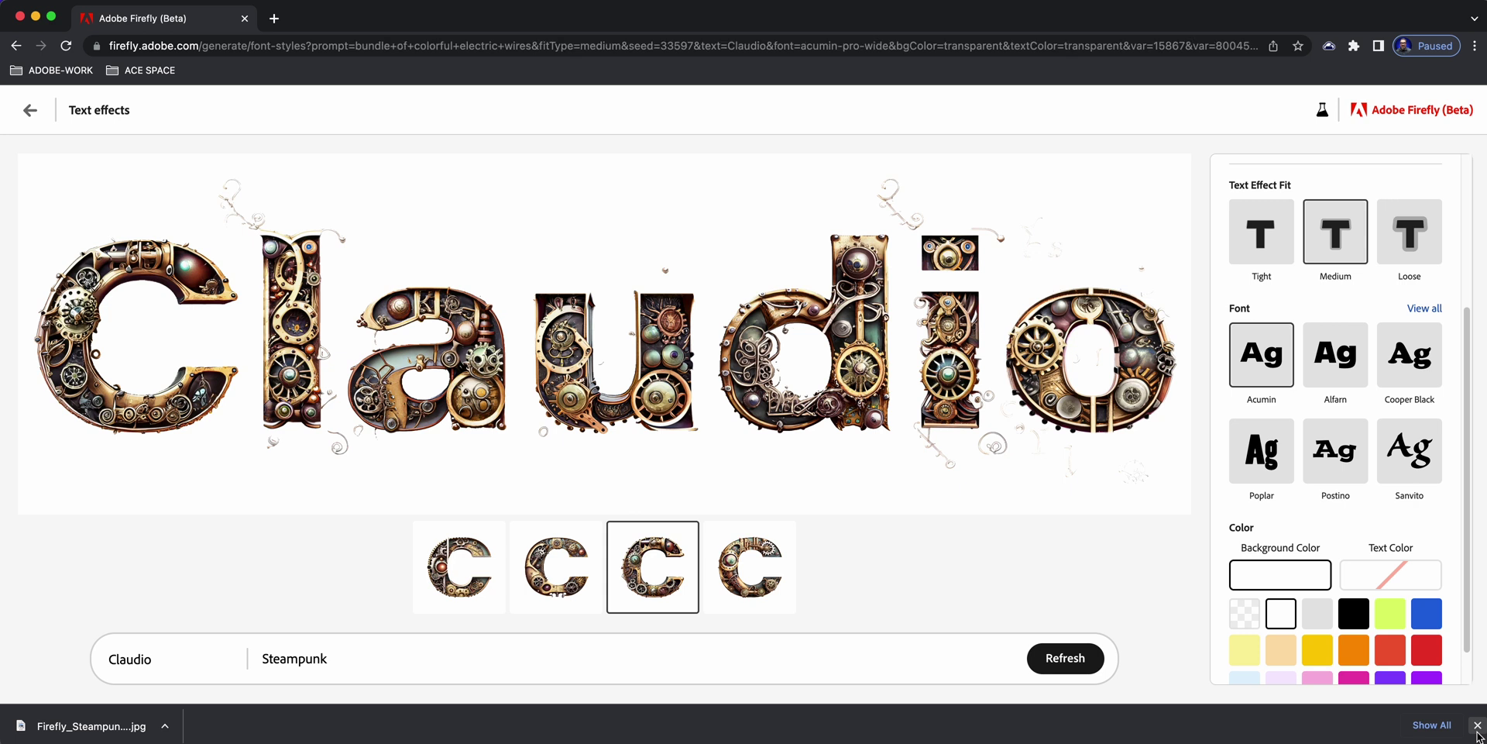
Step: Go back to the Firefly home page and open the Text to image generator
{"action": "left_click", "coordinate": [29, 112]}
{"action": "left_click", "coordinate": [28, 111]}
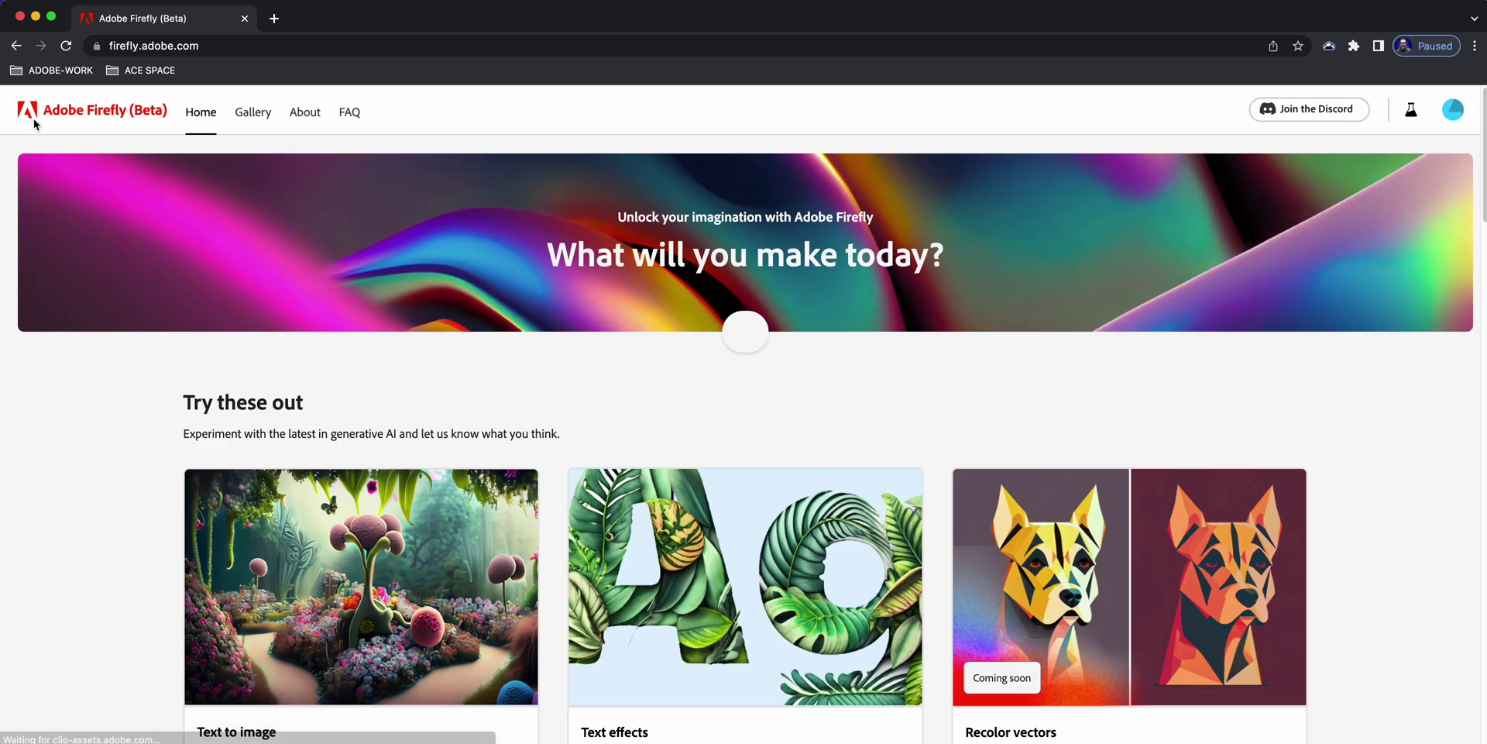
{"action": "scroll", "coordinate": [356, 592], "scroll_direction": "down", "scroll_amount": 2}
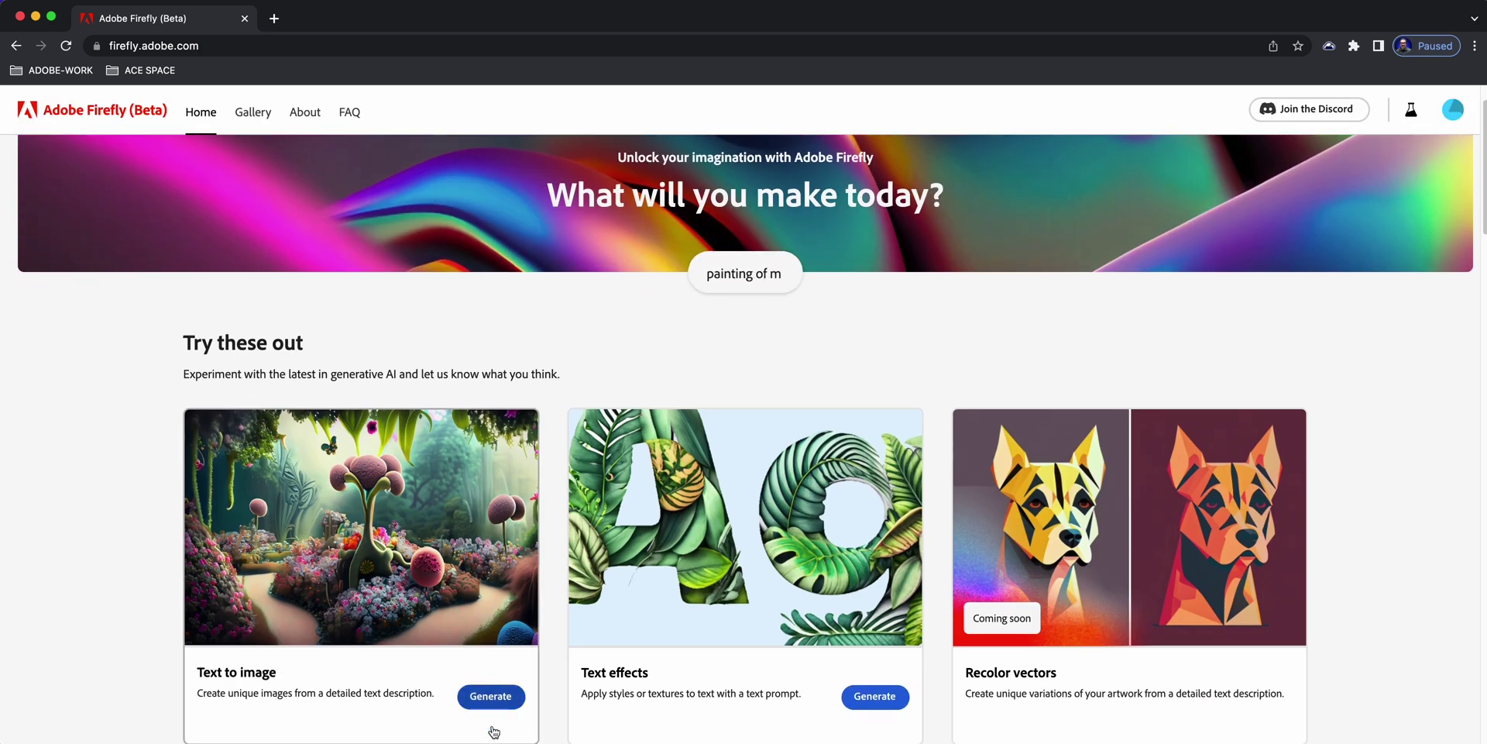
{"action": "left_click", "coordinate": [489, 695]}
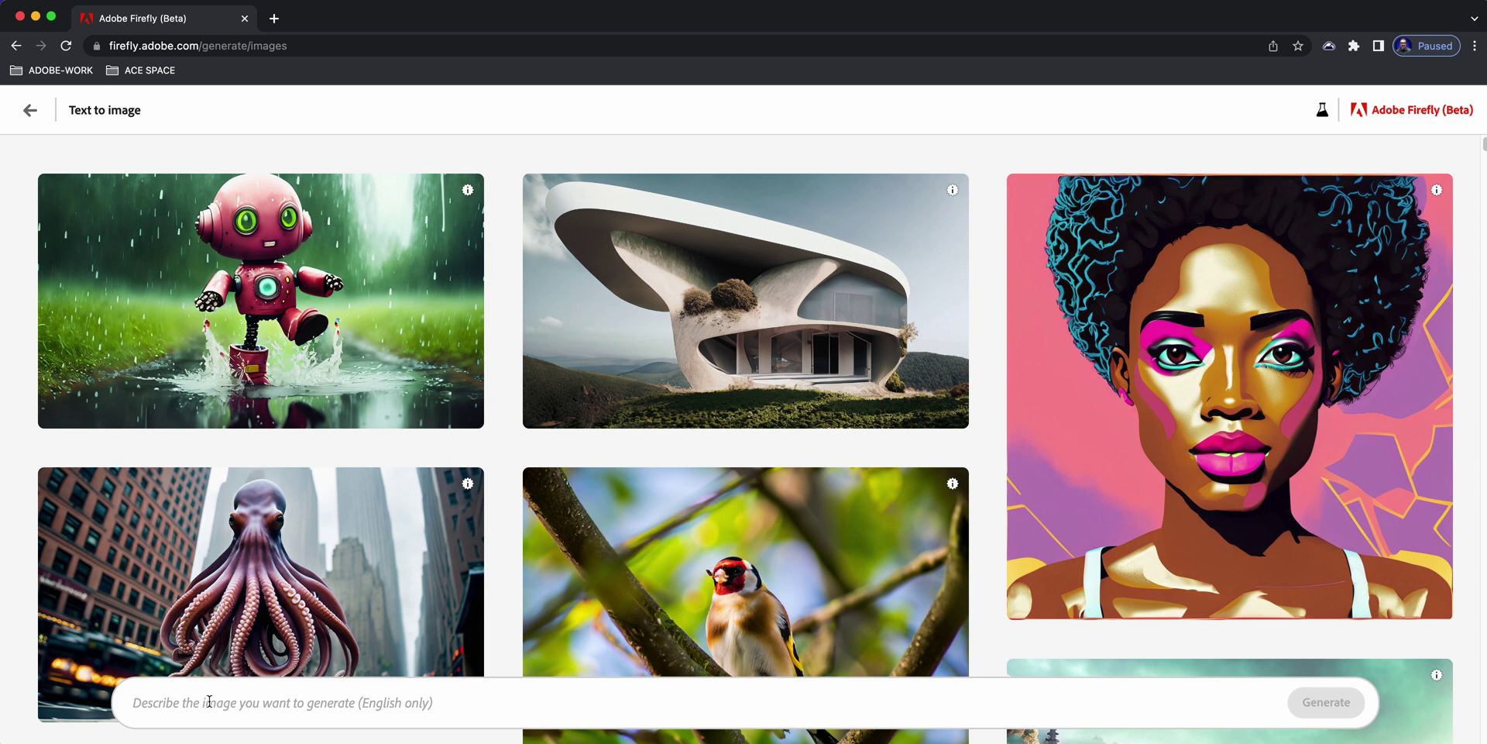
Step: Generate images for 'post apocalyptic Las Vegas Backdrop', then clear the Art style
{"action": "type", "text": "post apocalyptic Las Vegas Backdrop"}
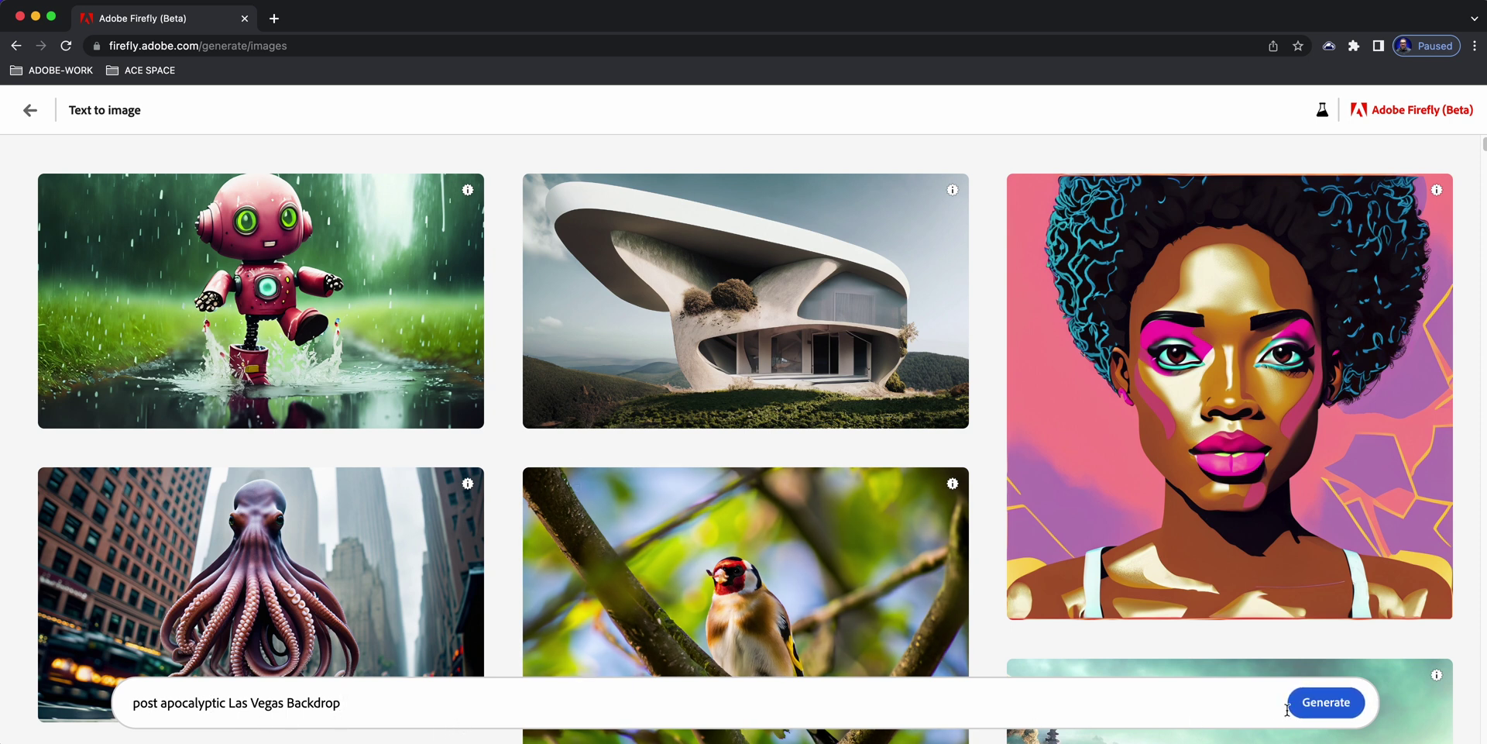
{"action": "left_click", "coordinate": [1312, 709]}
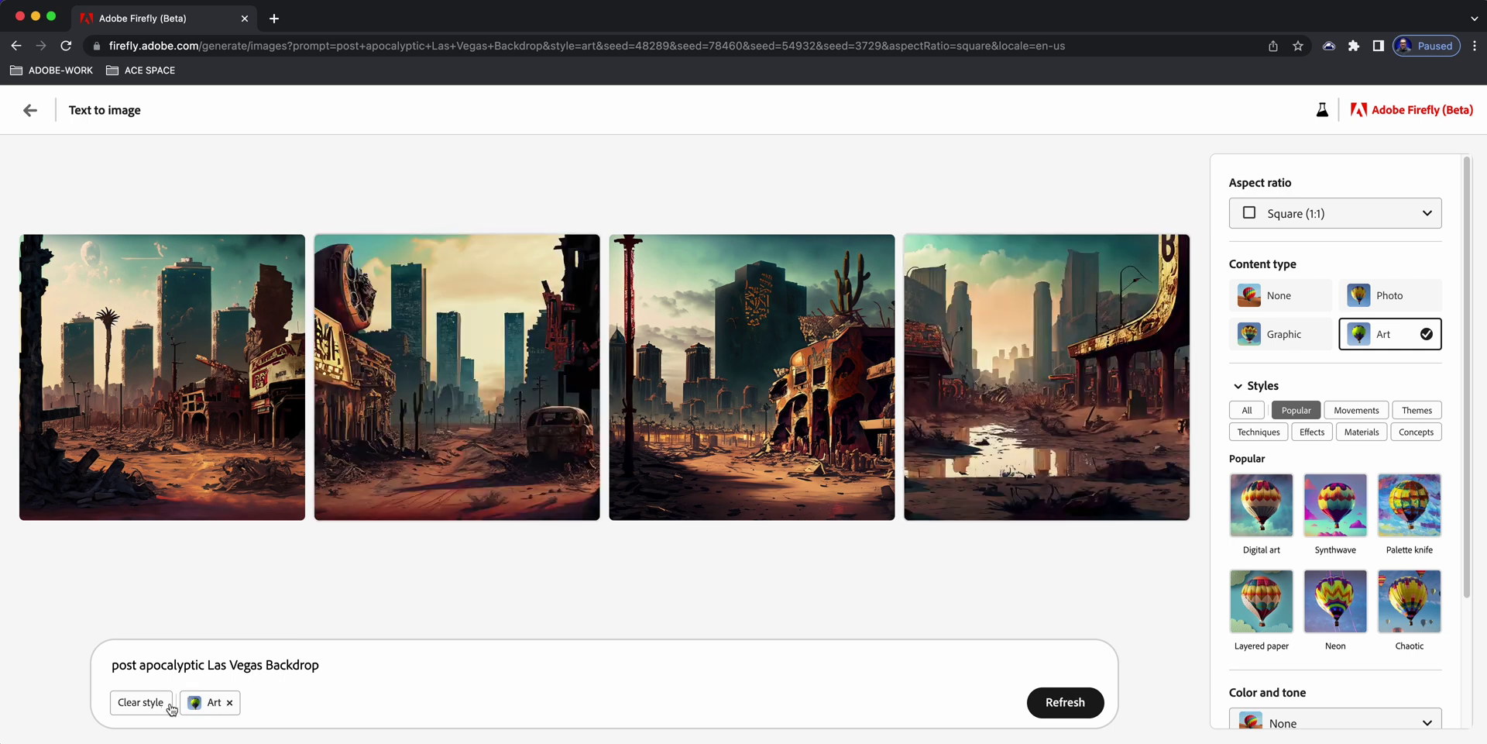
{"action": "left_click", "coordinate": [151, 705]}
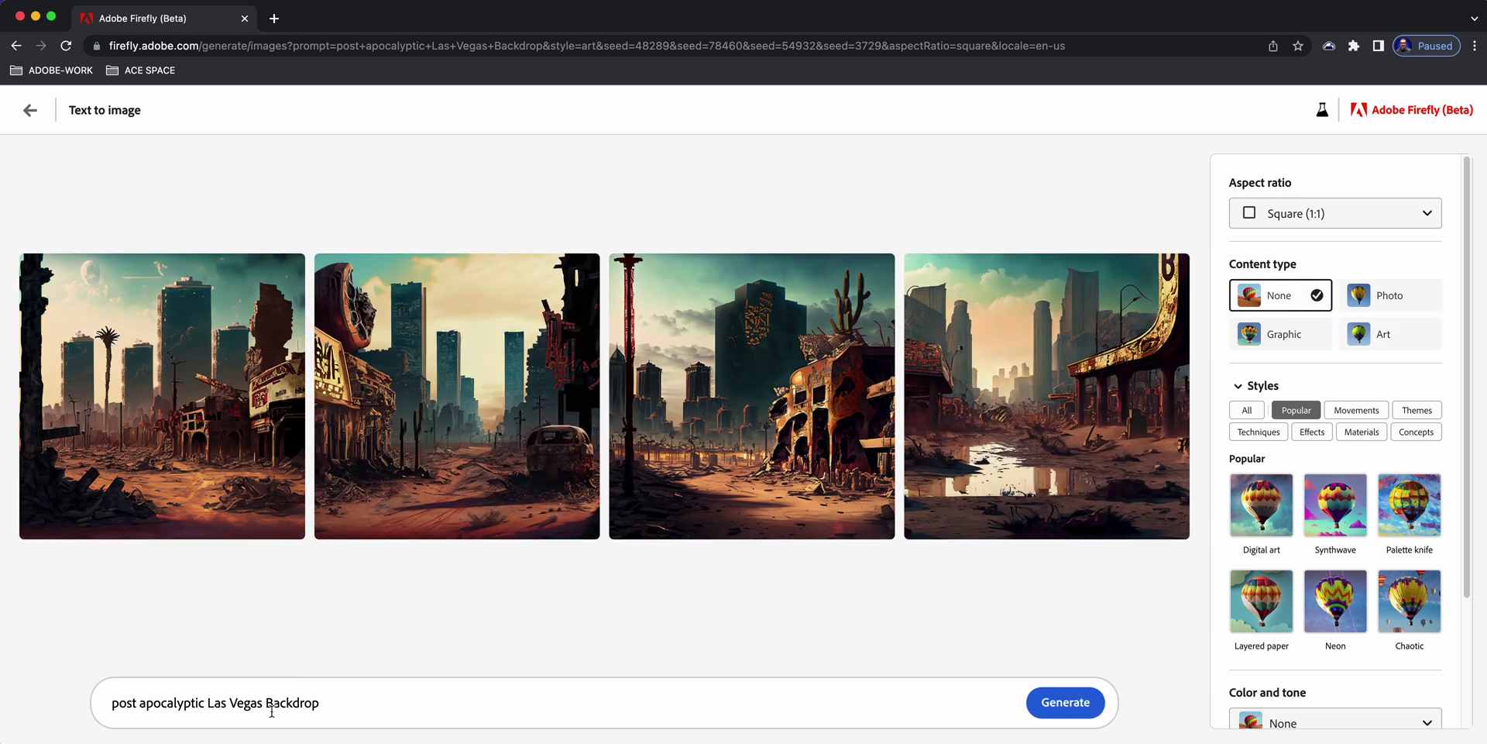
Step: Regenerate the backdrops without style, try the Photo content type, then switch to Art
{"action": "left_click", "coordinate": [1070, 711]}
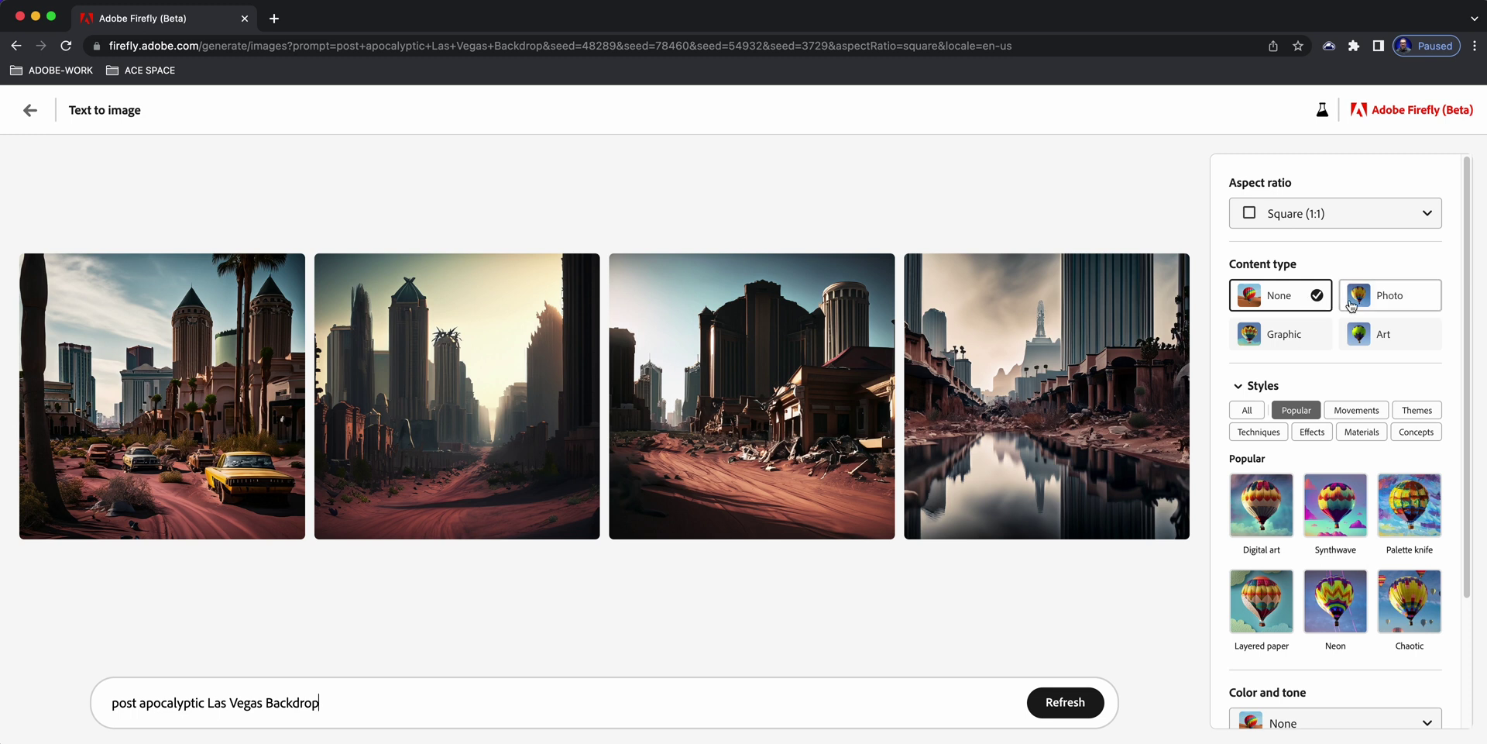
{"action": "left_click", "coordinate": [1386, 295]}
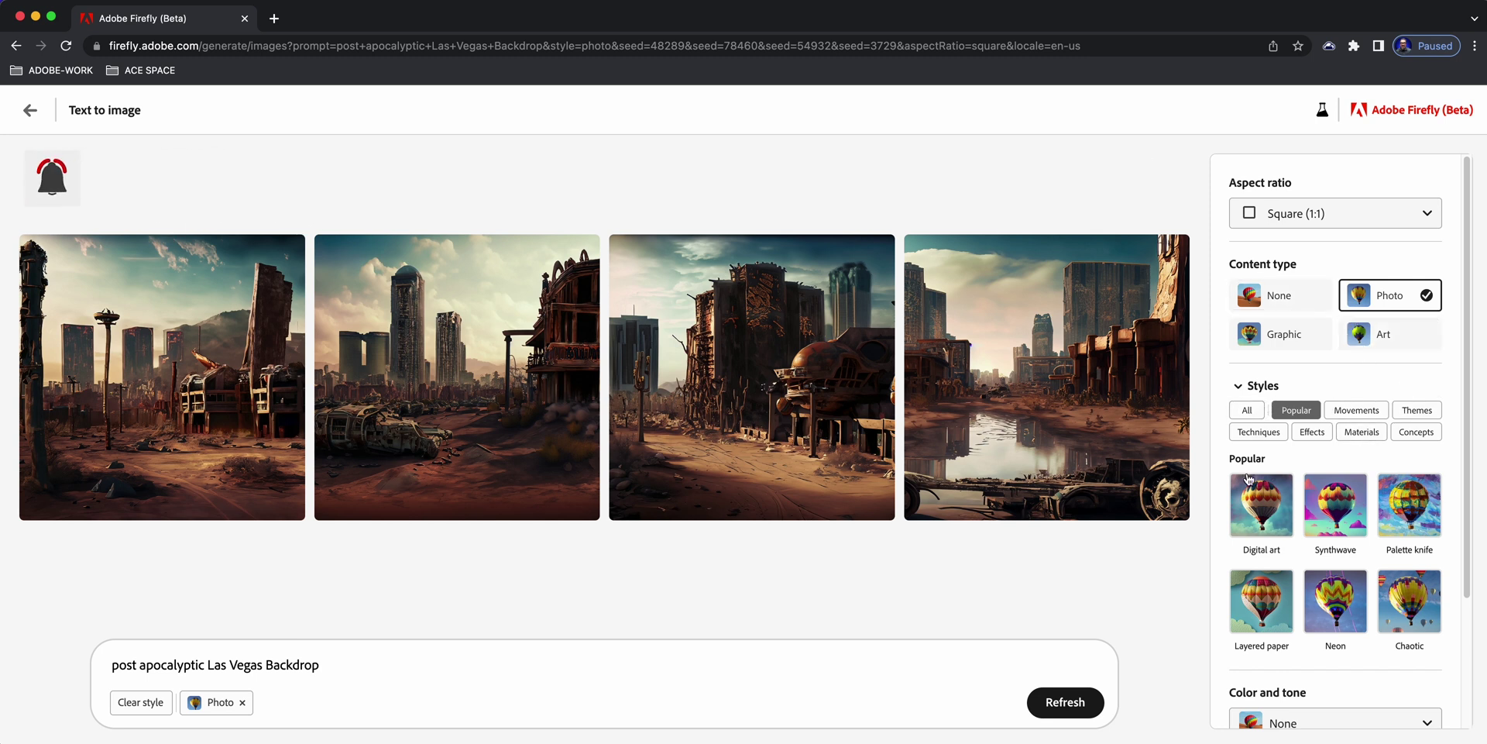
{"action": "scroll", "coordinate": [1255, 427], "scroll_direction": "down", "scroll_amount": 1}
{"action": "scroll", "coordinate": [1255, 428], "scroll_direction": "down", "scroll_amount": 5}
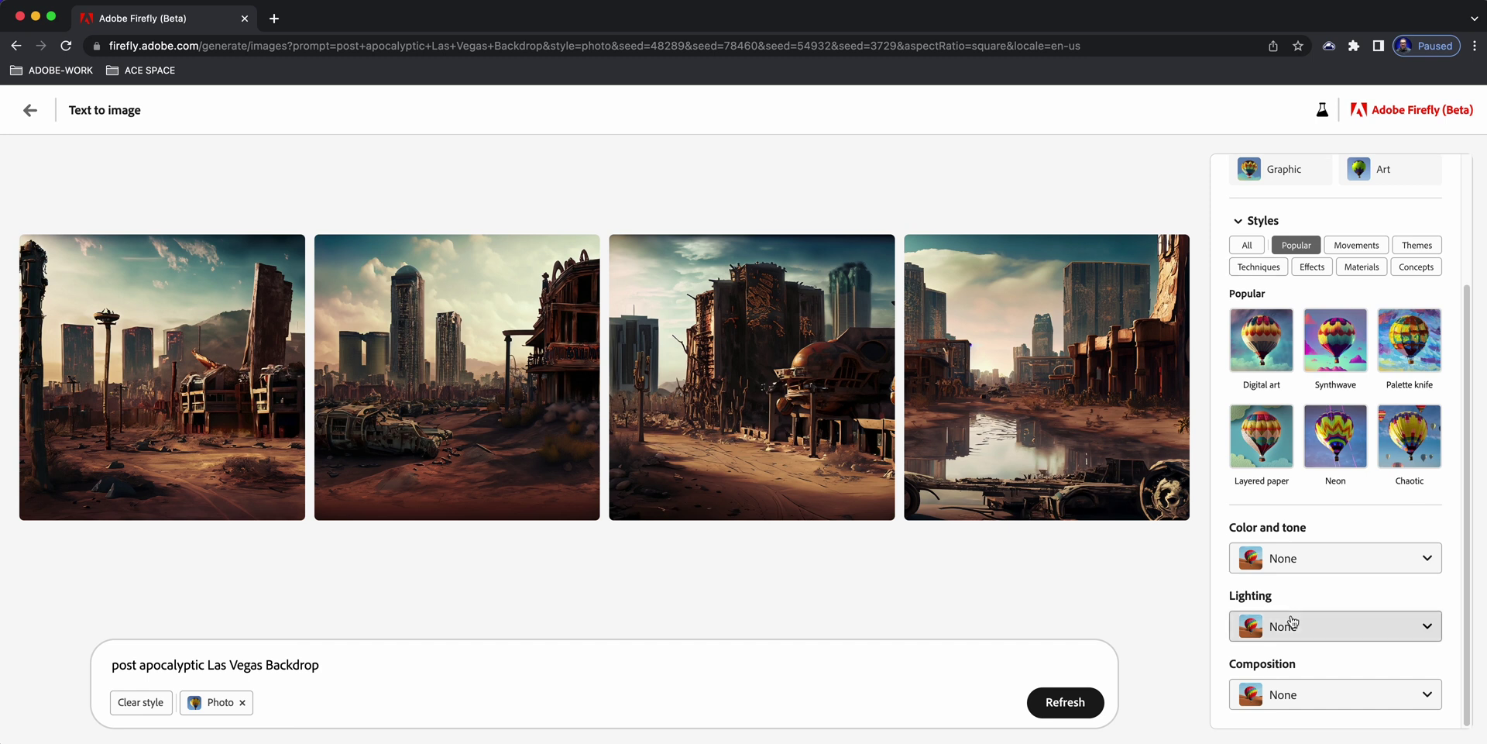
{"action": "scroll", "coordinate": [1292, 619], "scroll_direction": "up", "scroll_amount": 3}
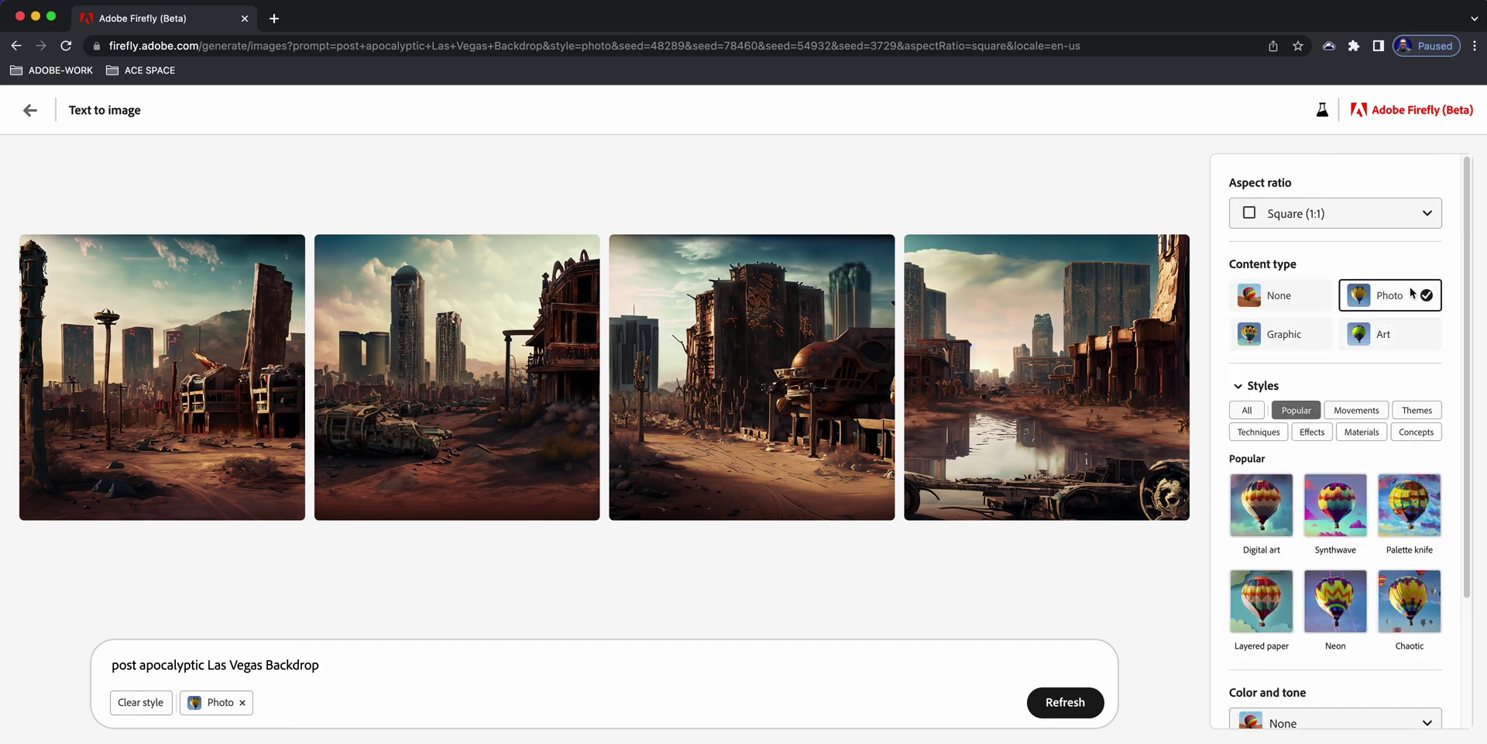
{"action": "left_click", "coordinate": [1393, 336]}
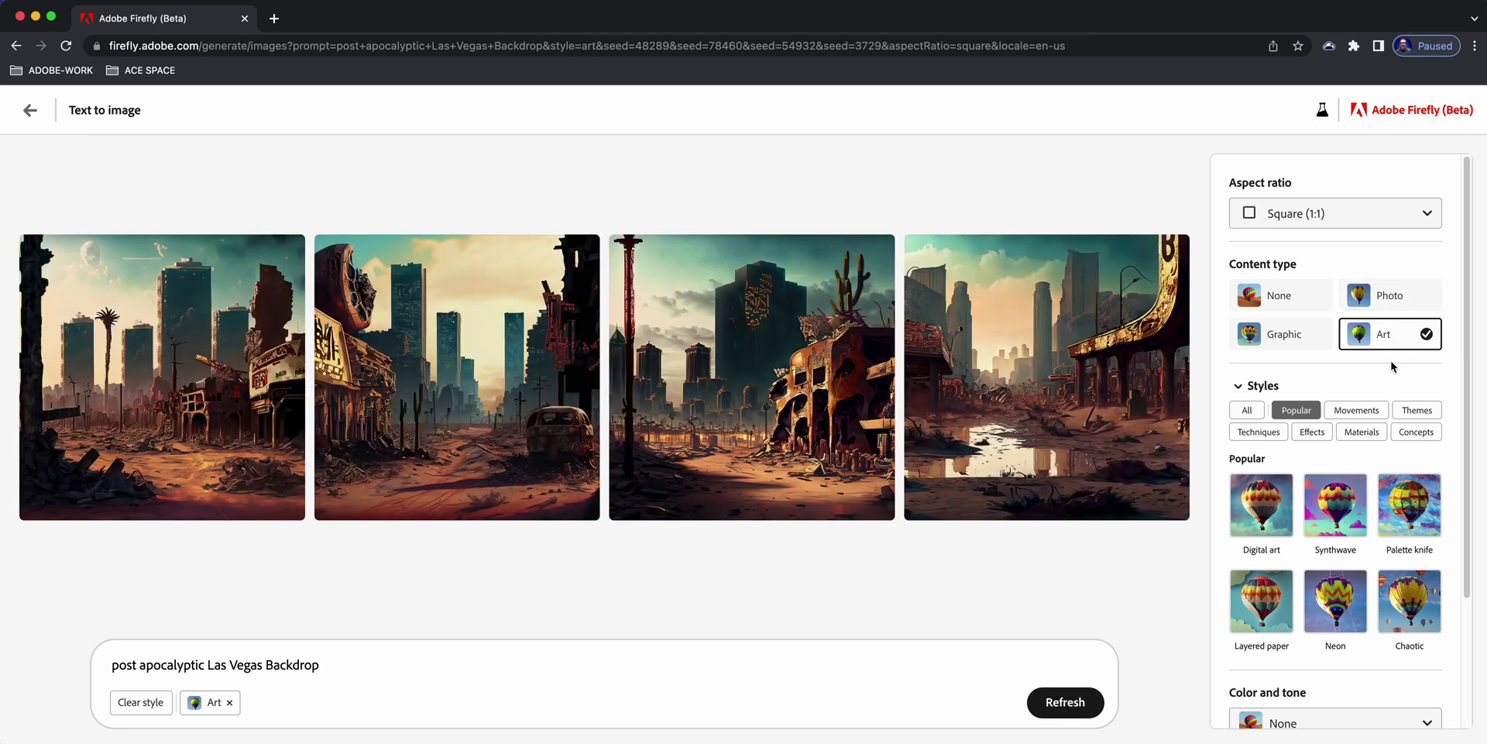
Step: Add the Cyberpunk movement style from All styles and regenerate the four backdrops
{"action": "left_click", "coordinate": [1257, 418]}
{"action": "scroll", "coordinate": [1330, 480], "scroll_direction": "down", "scroll_amount": 1}
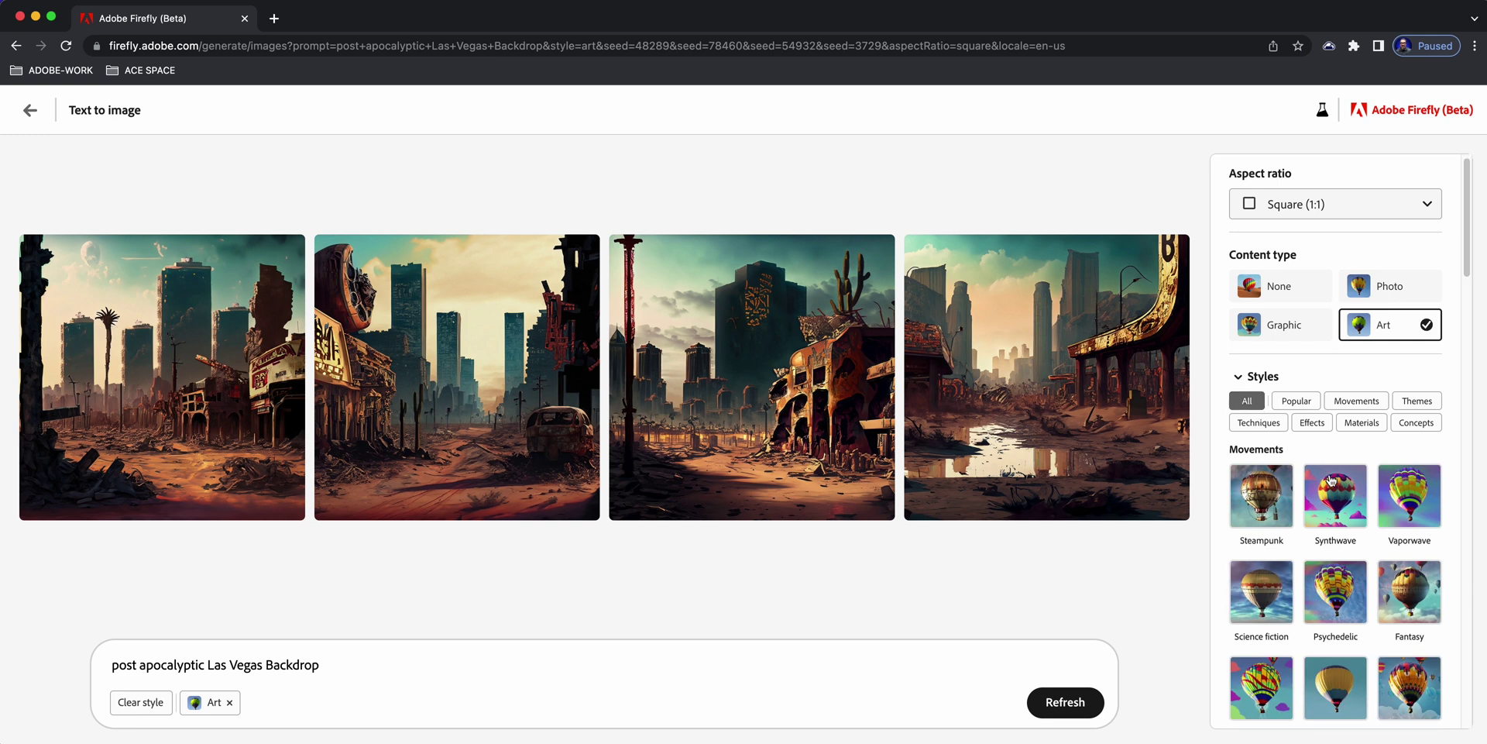
{"action": "scroll", "coordinate": [1331, 480], "scroll_direction": "down", "scroll_amount": 1}
{"action": "scroll", "coordinate": [1334, 496], "scroll_direction": "down", "scroll_amount": 2}
{"action": "scroll", "coordinate": [1334, 499], "scroll_direction": "down", "scroll_amount": 1}
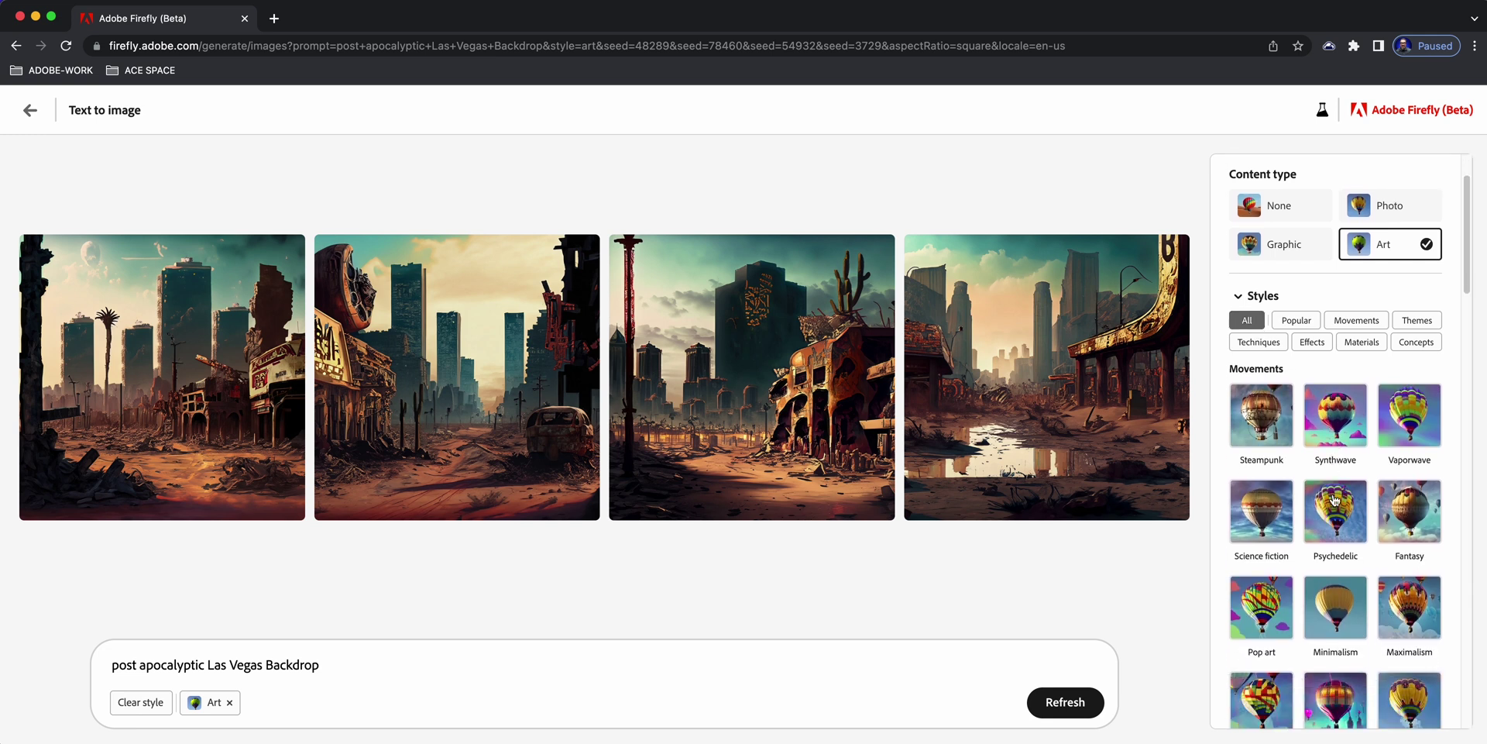
{"action": "scroll", "coordinate": [1333, 499], "scroll_direction": "down", "scroll_amount": 1}
{"action": "scroll", "coordinate": [1334, 500], "scroll_direction": "down", "scroll_amount": 1}
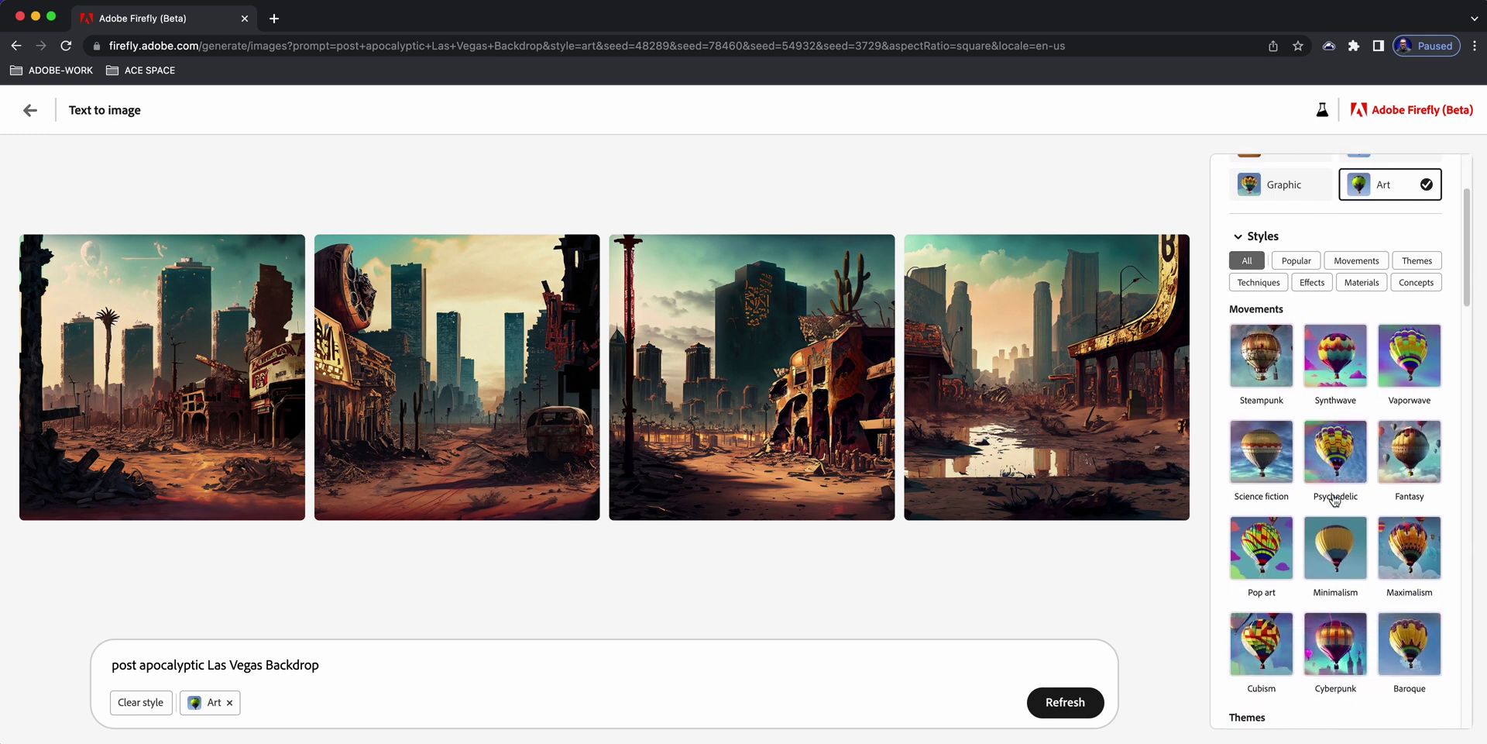
{"action": "left_click", "coordinate": [1346, 643]}
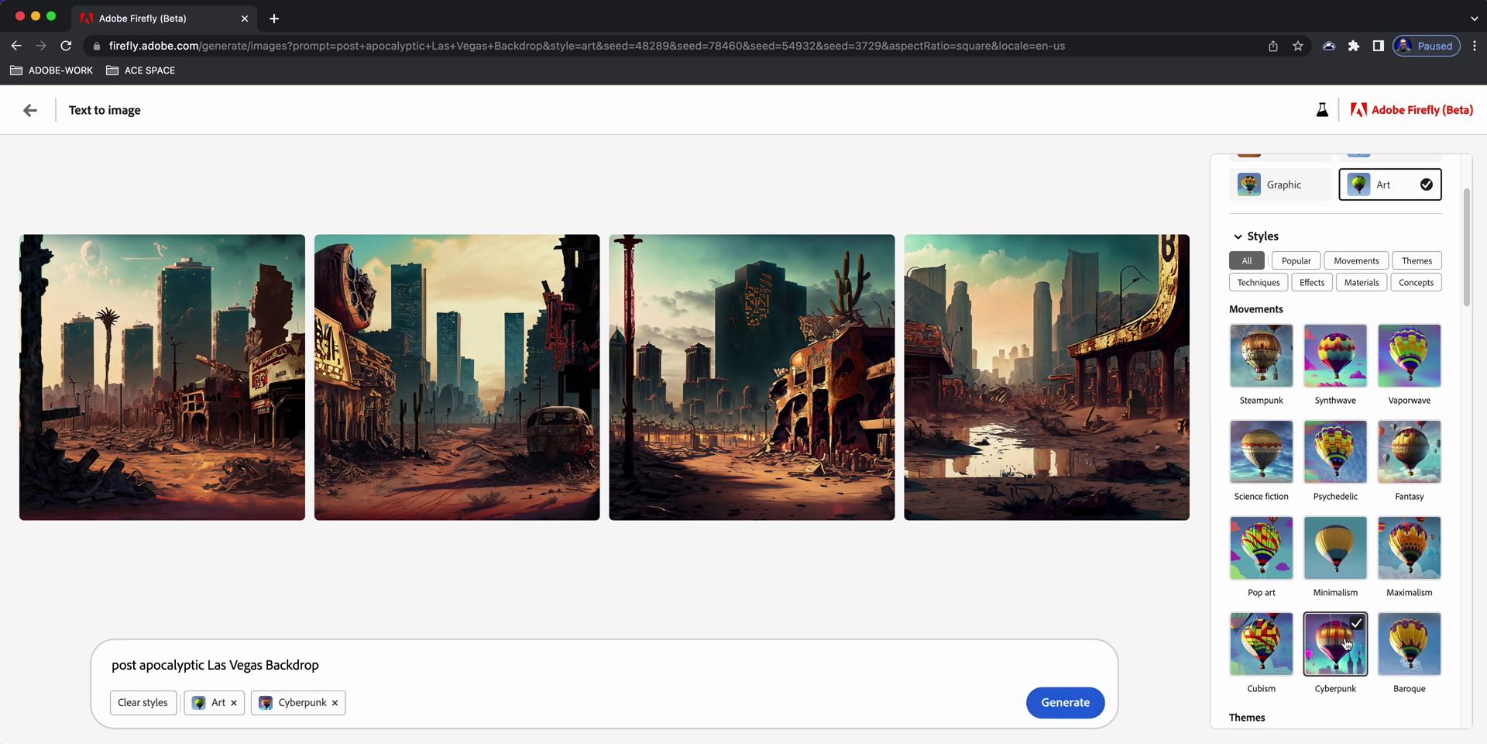
{"action": "left_click", "coordinate": [1067, 709]}
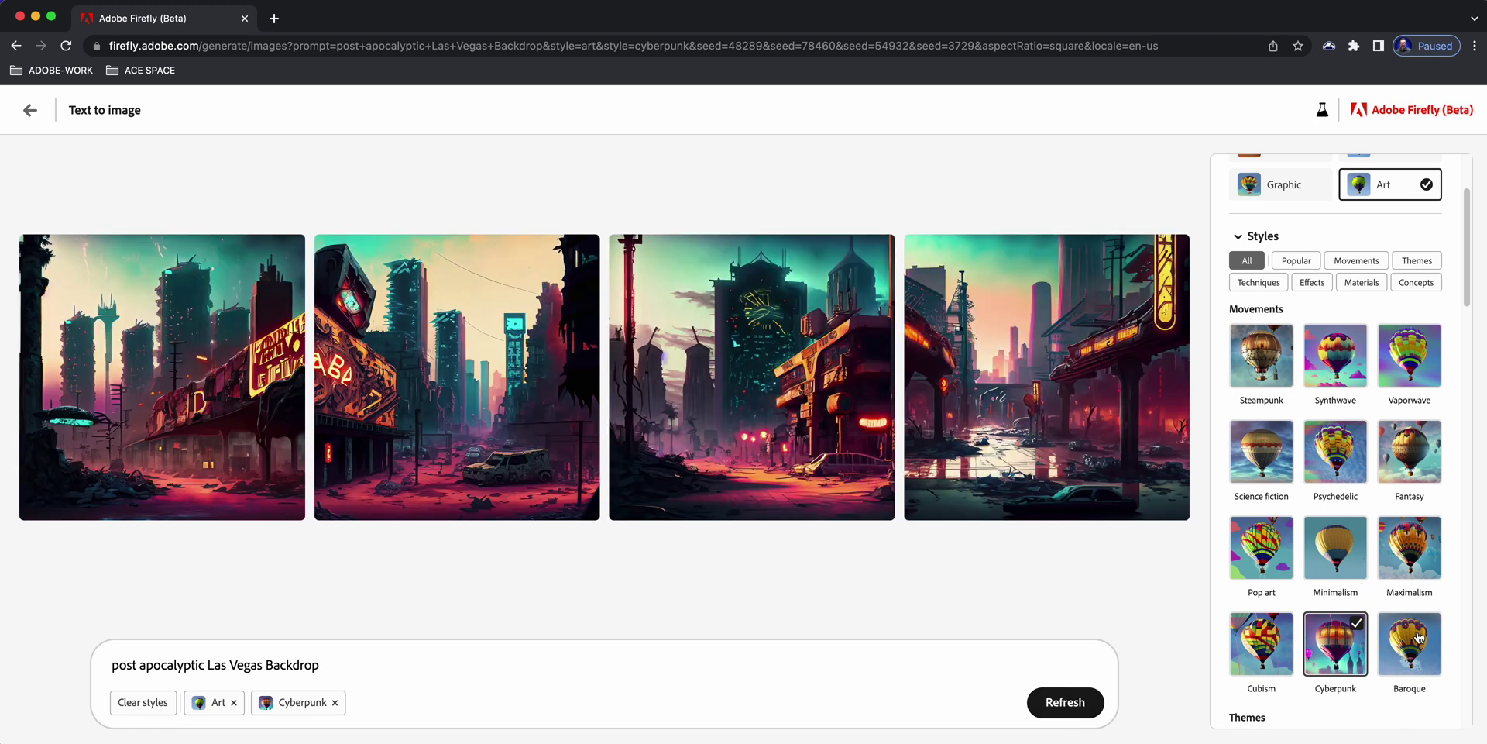
{"action": "scroll", "coordinate": [1419, 637], "scroll_direction": "down", "scroll_amount": 2}
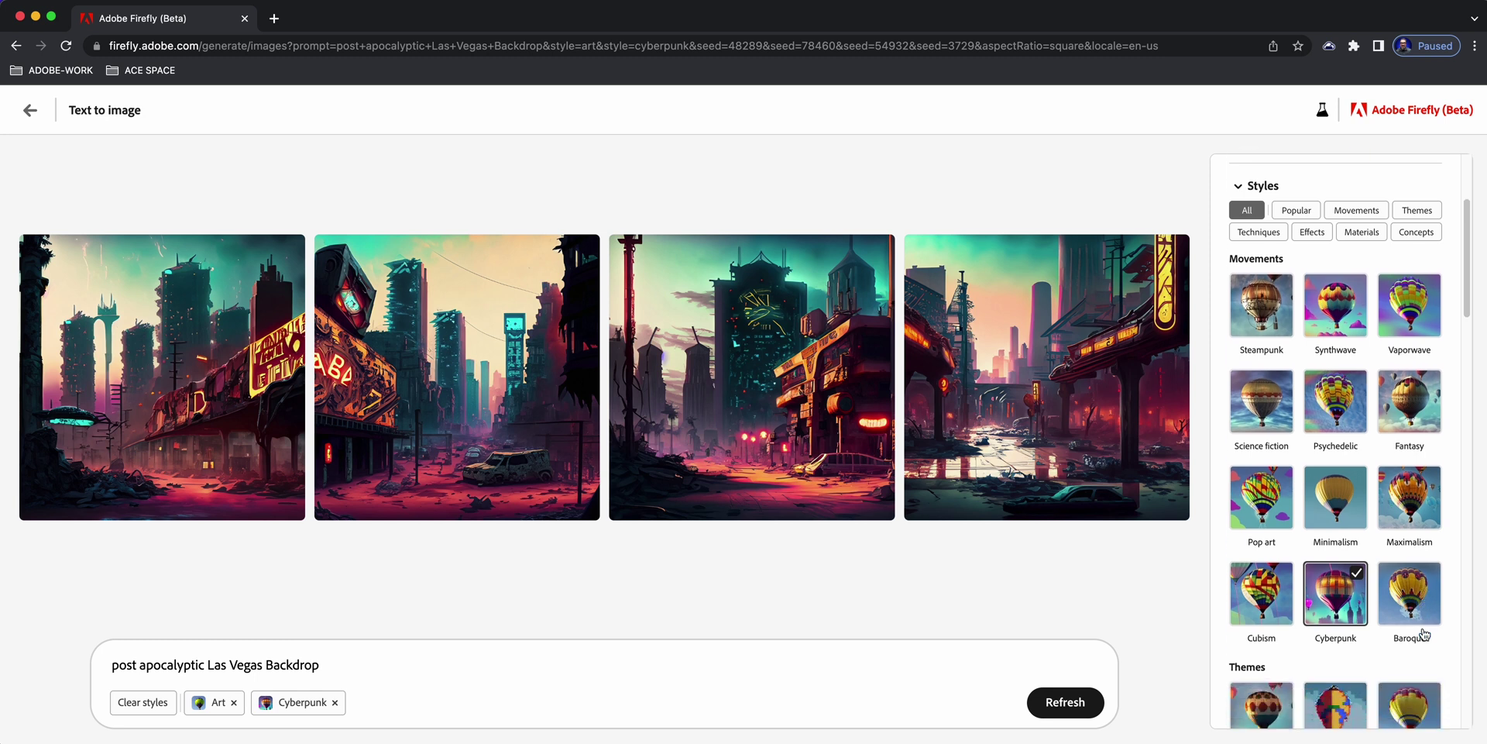
{"action": "scroll", "coordinate": [1423, 633], "scroll_direction": "down", "scroll_amount": 2}
Step: Add the Bioluminescent effect and regenerate the Cyberpunk Las Vegas backdrops
{"action": "scroll", "coordinate": [1424, 634], "scroll_direction": "down", "scroll_amount": 2}
{"action": "scroll", "coordinate": [1424, 634], "scroll_direction": "down", "scroll_amount": 1}
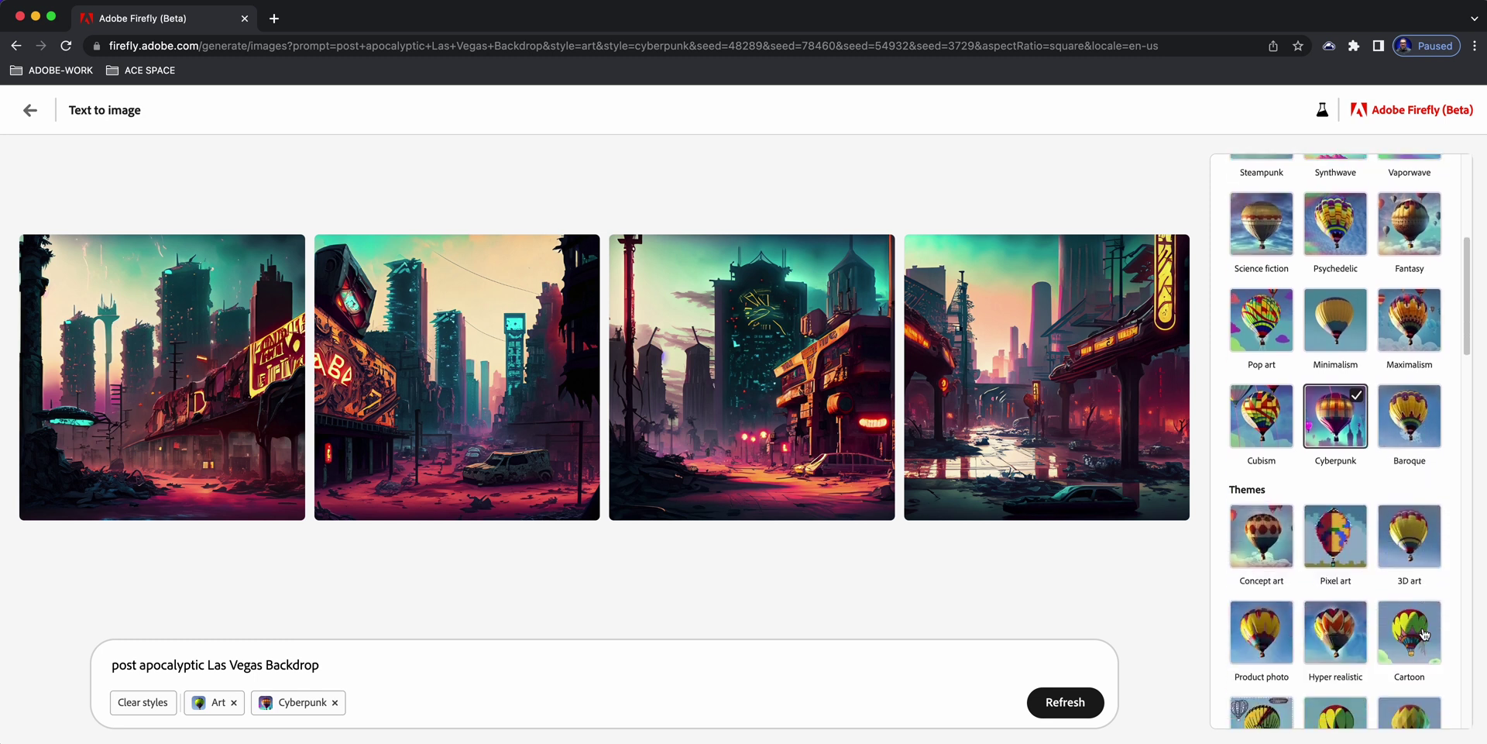
{"action": "scroll", "coordinate": [1424, 634], "scroll_direction": "down", "scroll_amount": 1}
{"action": "scroll", "coordinate": [1424, 634], "scroll_direction": "down", "scroll_amount": 2}
{"action": "scroll", "coordinate": [1424, 633], "scroll_direction": "down", "scroll_amount": 1}
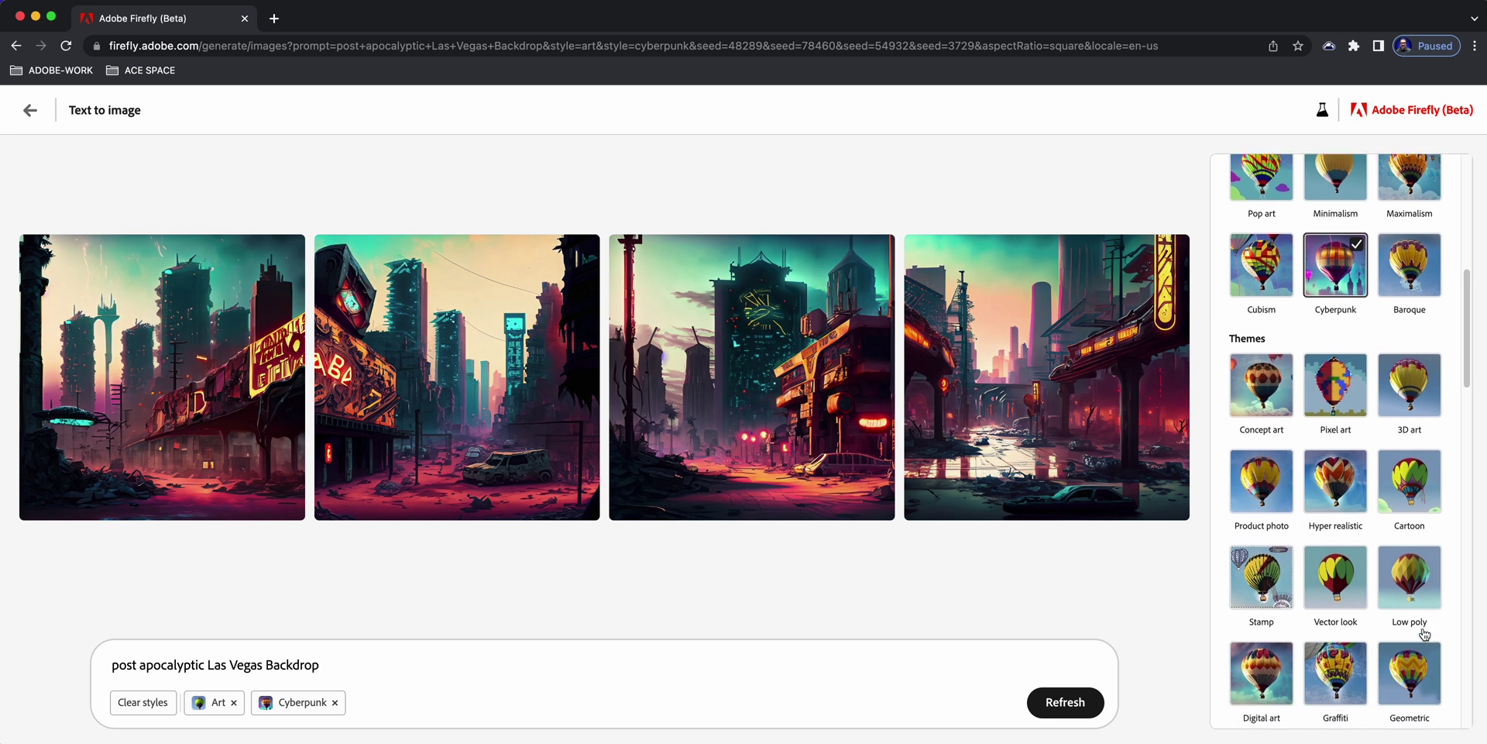
{"action": "scroll", "coordinate": [1424, 634], "scroll_direction": "down", "scroll_amount": 1}
{"action": "scroll", "coordinate": [1423, 633], "scroll_direction": "down", "scroll_amount": 1}
{"action": "scroll", "coordinate": [1424, 634], "scroll_direction": "down", "scroll_amount": 1}
{"action": "scroll", "coordinate": [1424, 633], "scroll_direction": "down", "scroll_amount": 1}
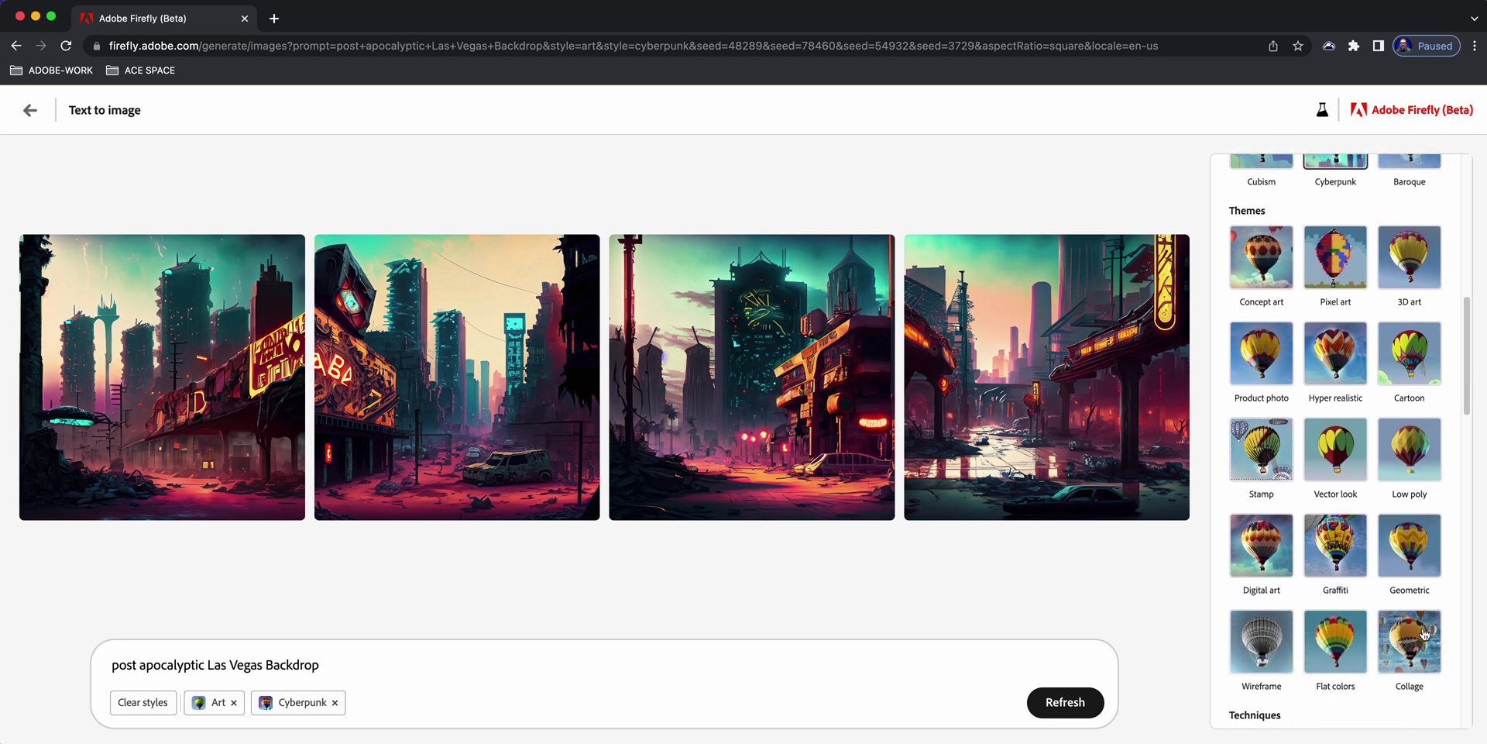
{"action": "scroll", "coordinate": [1424, 633], "scroll_direction": "down", "scroll_amount": 2}
{"action": "scroll", "coordinate": [1424, 634], "scroll_direction": "down", "scroll_amount": 1}
{"action": "scroll", "coordinate": [1424, 633], "scroll_direction": "down", "scroll_amount": 1}
{"action": "scroll", "coordinate": [1424, 634], "scroll_direction": "down", "scroll_amount": 2}
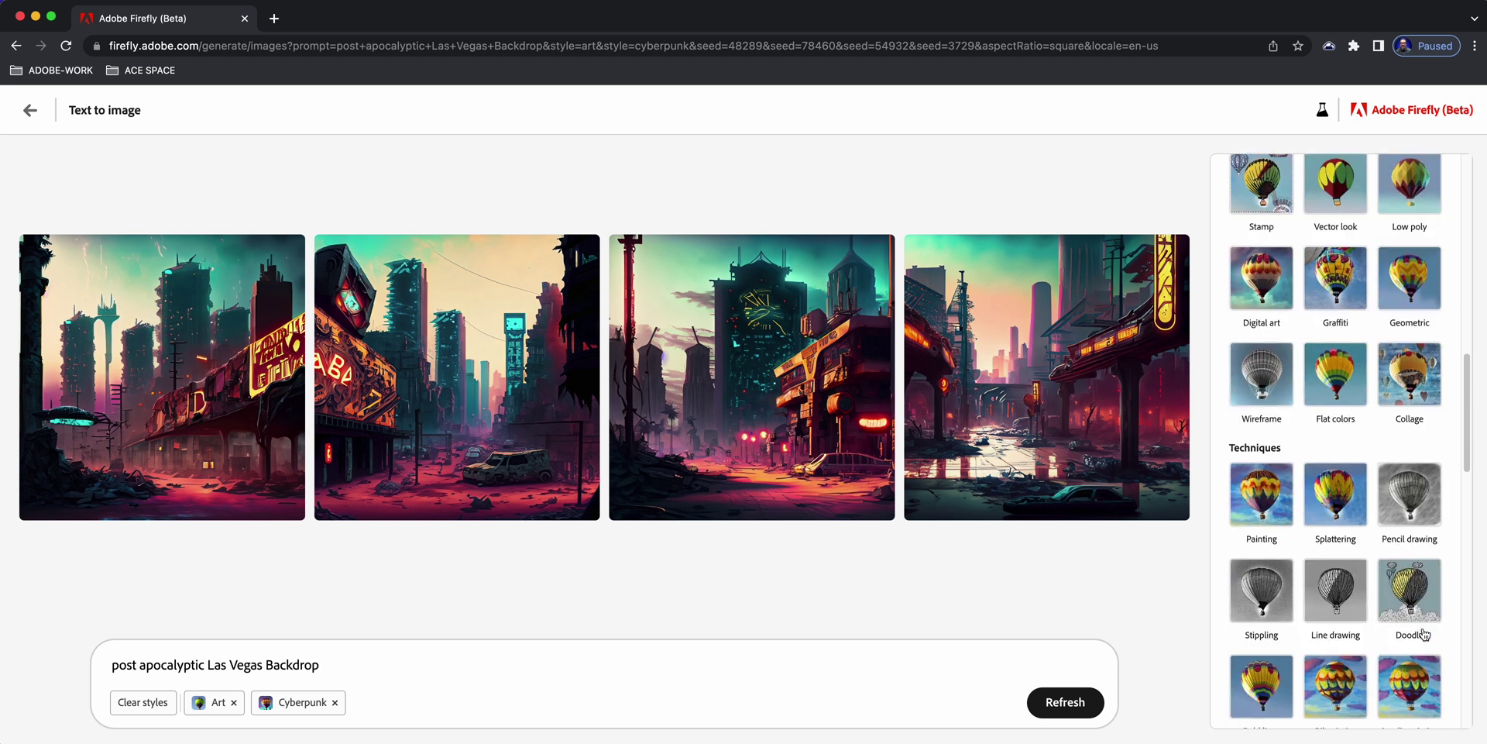
{"action": "scroll", "coordinate": [1424, 634], "scroll_direction": "down", "scroll_amount": 2}
{"action": "scroll", "coordinate": [1424, 634], "scroll_direction": "down", "scroll_amount": 3}
{"action": "scroll", "coordinate": [1423, 634], "scroll_direction": "down", "scroll_amount": 1}
{"action": "scroll", "coordinate": [1424, 634], "scroll_direction": "down", "scroll_amount": 1}
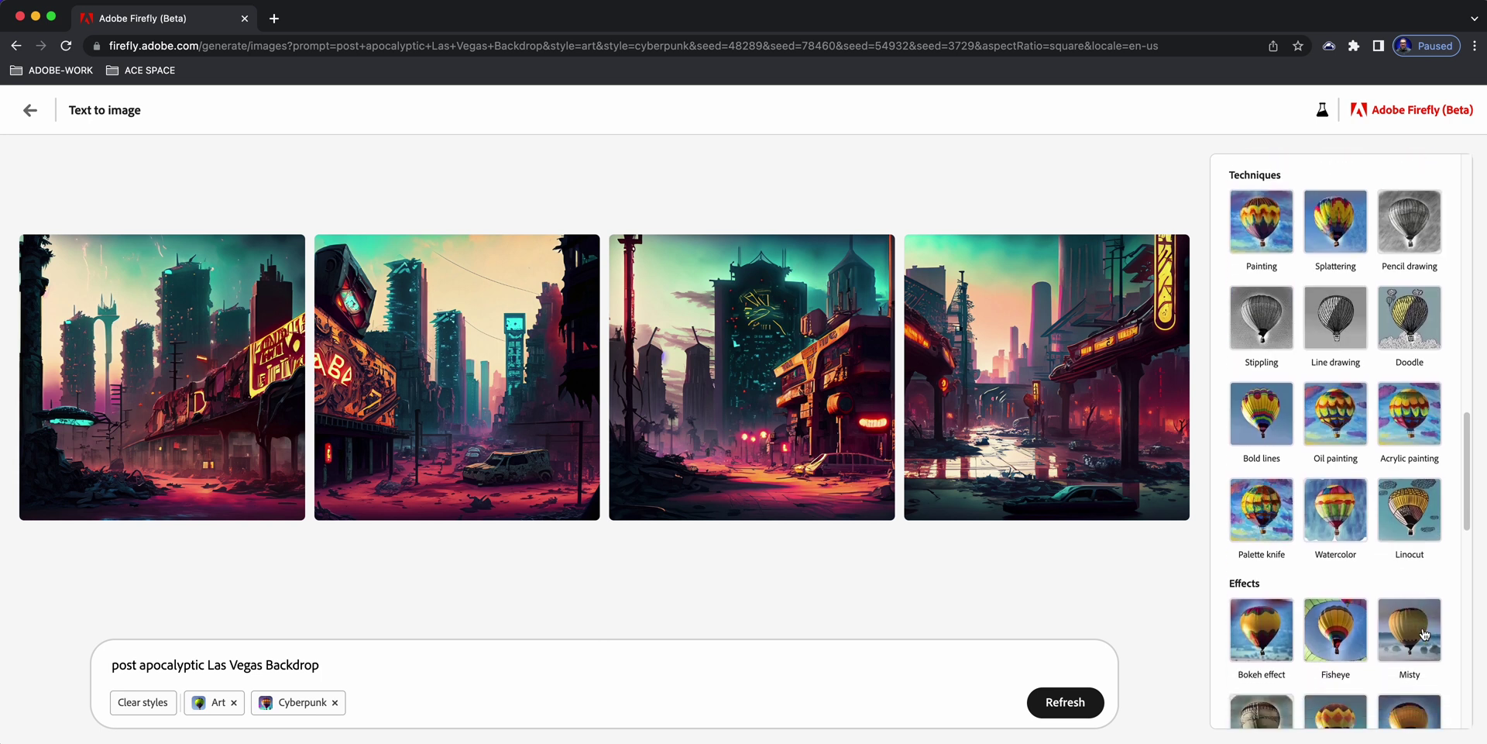
{"action": "scroll", "coordinate": [1423, 633], "scroll_direction": "down", "scroll_amount": 2}
{"action": "scroll", "coordinate": [1423, 633], "scroll_direction": "down", "scroll_amount": 1}
{"action": "scroll", "coordinate": [1423, 634], "scroll_direction": "down", "scroll_amount": 1}
{"action": "scroll", "coordinate": [1423, 634], "scroll_direction": "down", "scroll_amount": 1}
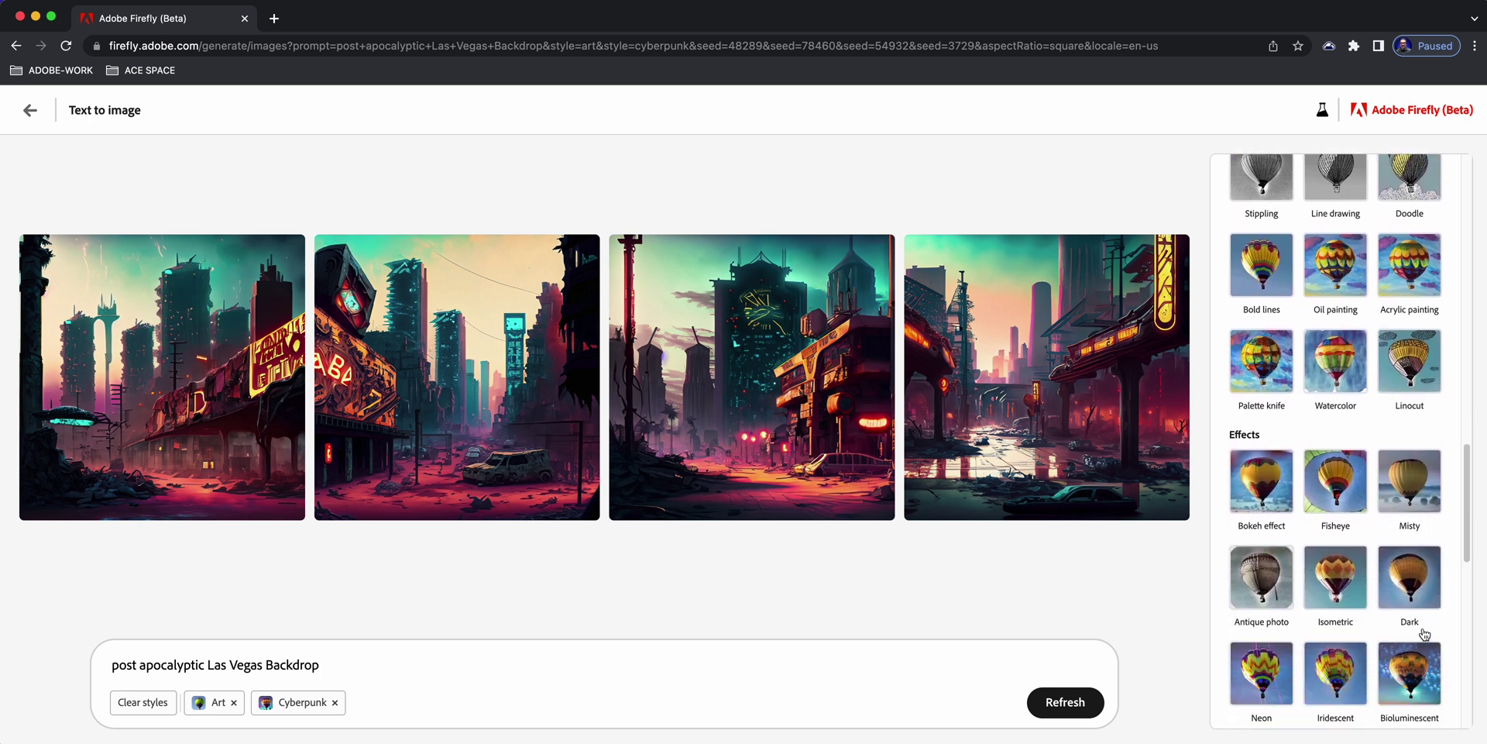
{"action": "scroll", "coordinate": [1423, 634], "scroll_direction": "down", "scroll_amount": 1}
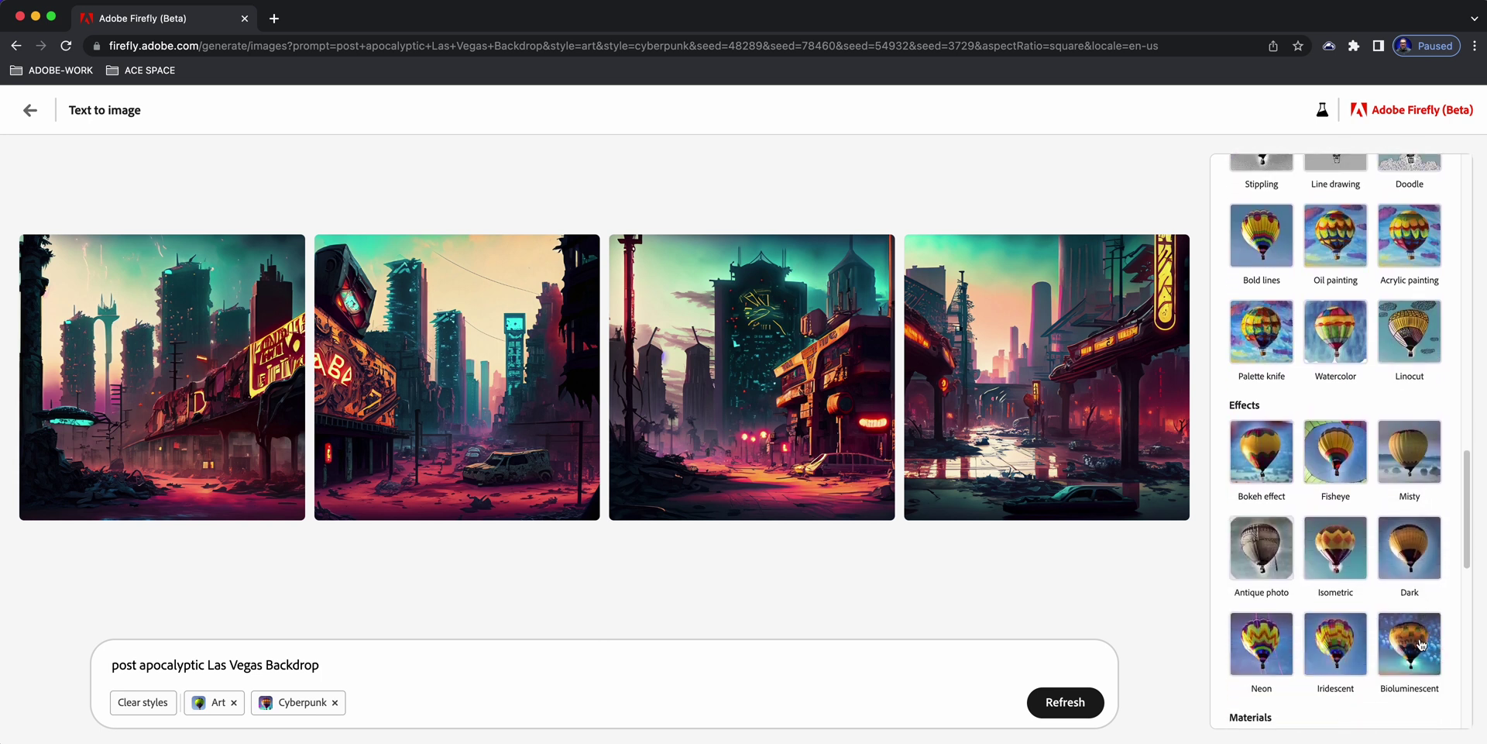
{"action": "left_click", "coordinate": [1421, 645]}
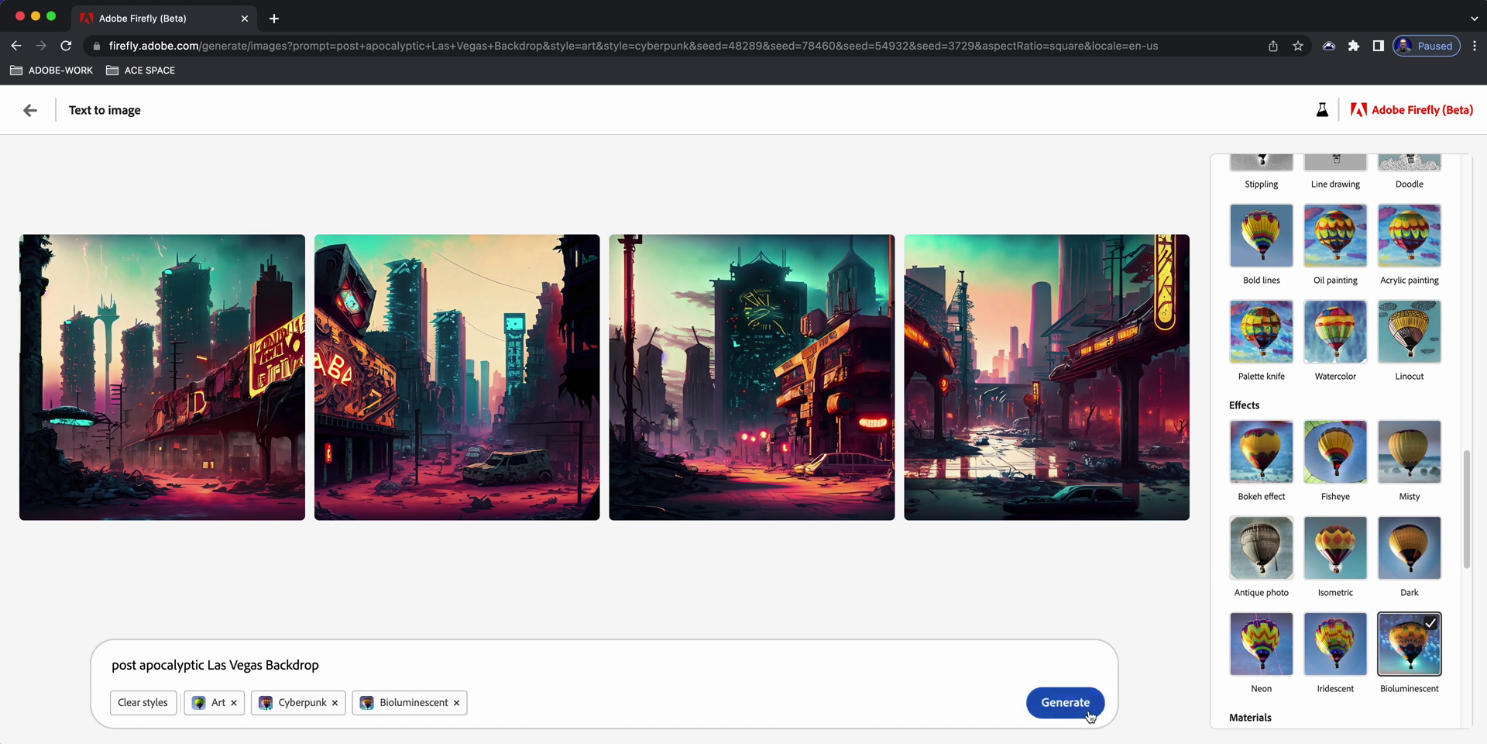
{"action": "left_click", "coordinate": [1087, 712]}
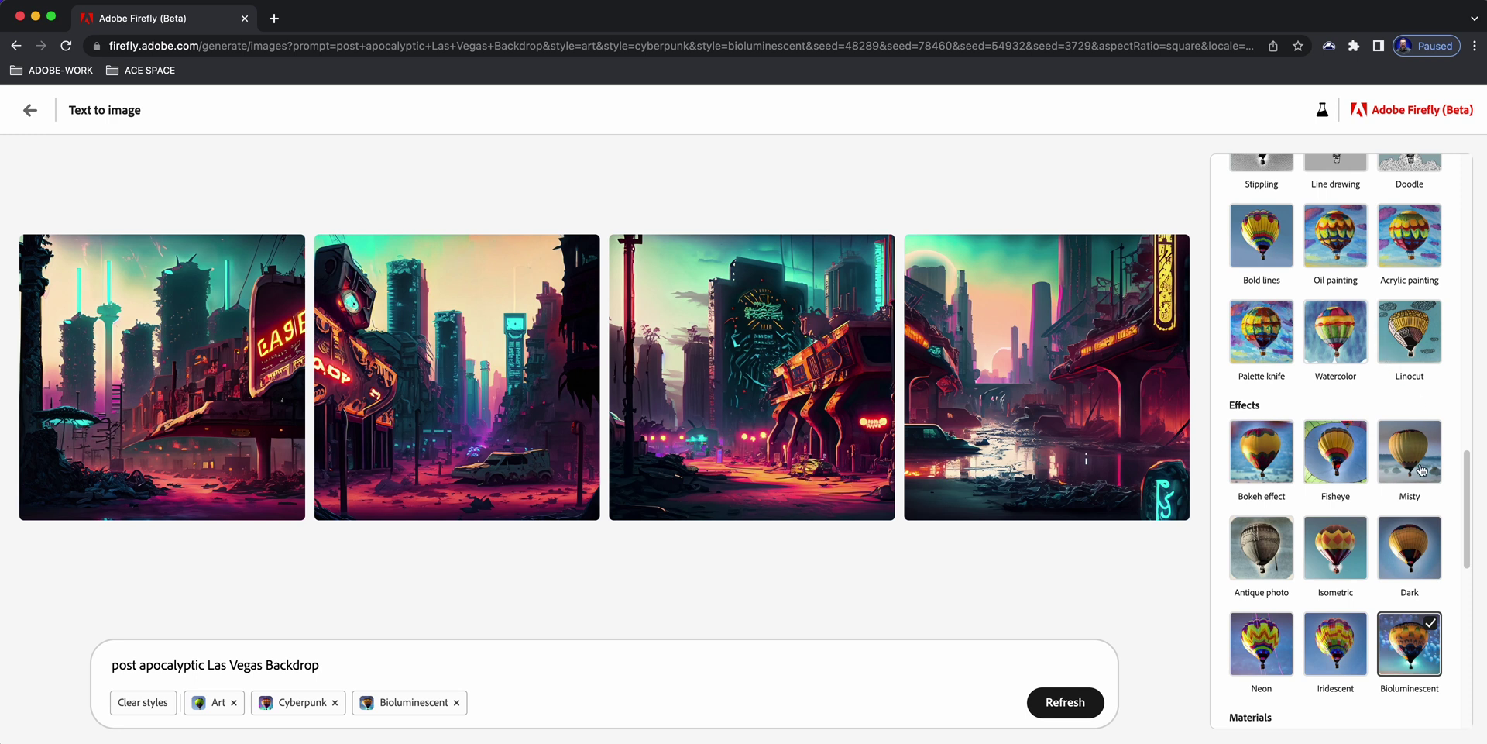
{"action": "scroll", "coordinate": [1342, 599], "scroll_direction": "down", "scroll_amount": 1}
Step: Add the Chaotic concept style and regenerate the four Las Vegas backdrops
{"action": "scroll", "coordinate": [1342, 599], "scroll_direction": "down", "scroll_amount": 1}
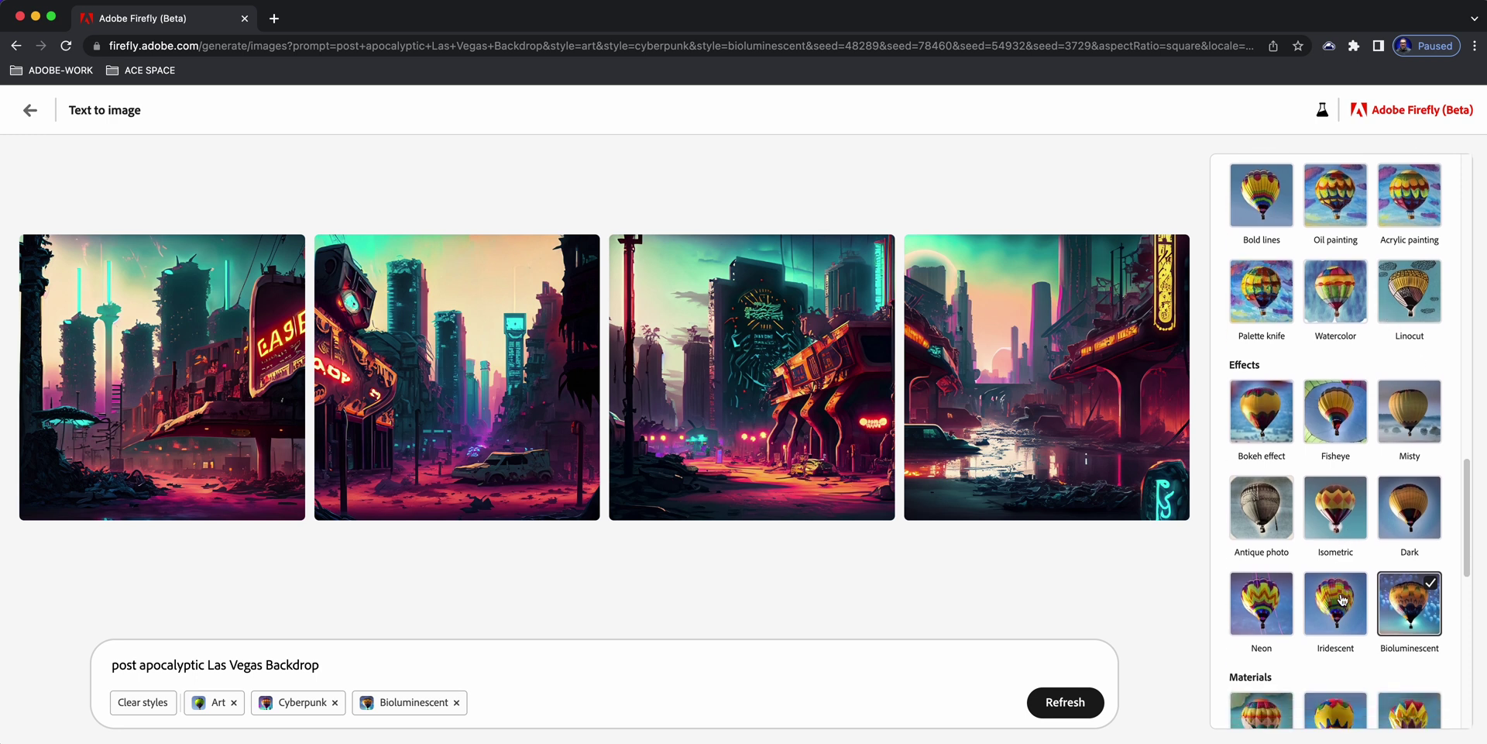
{"action": "scroll", "coordinate": [1342, 599], "scroll_direction": "down", "scroll_amount": 1}
{"action": "scroll", "coordinate": [1343, 599], "scroll_direction": "down", "scroll_amount": 2}
{"action": "scroll", "coordinate": [1342, 599], "scroll_direction": "up", "scroll_amount": 5}
{"action": "scroll", "coordinate": [1342, 599], "scroll_direction": "up", "scroll_amount": 3}
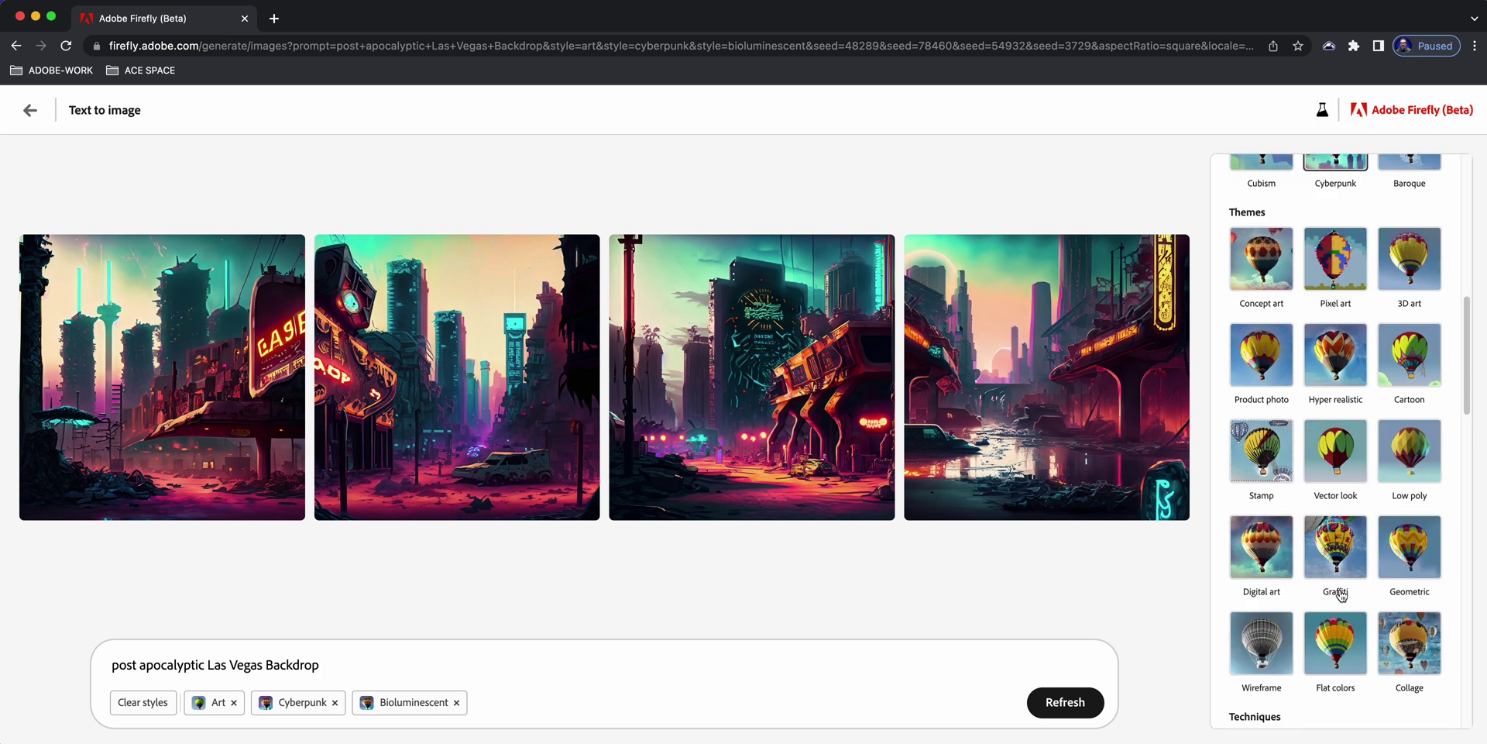
{"action": "scroll", "coordinate": [1342, 599], "scroll_direction": "up", "scroll_amount": 5}
{"action": "scroll", "coordinate": [1342, 596], "scroll_direction": "up", "scroll_amount": 1}
{"action": "scroll", "coordinate": [1342, 595], "scroll_direction": "down", "scroll_amount": 2}
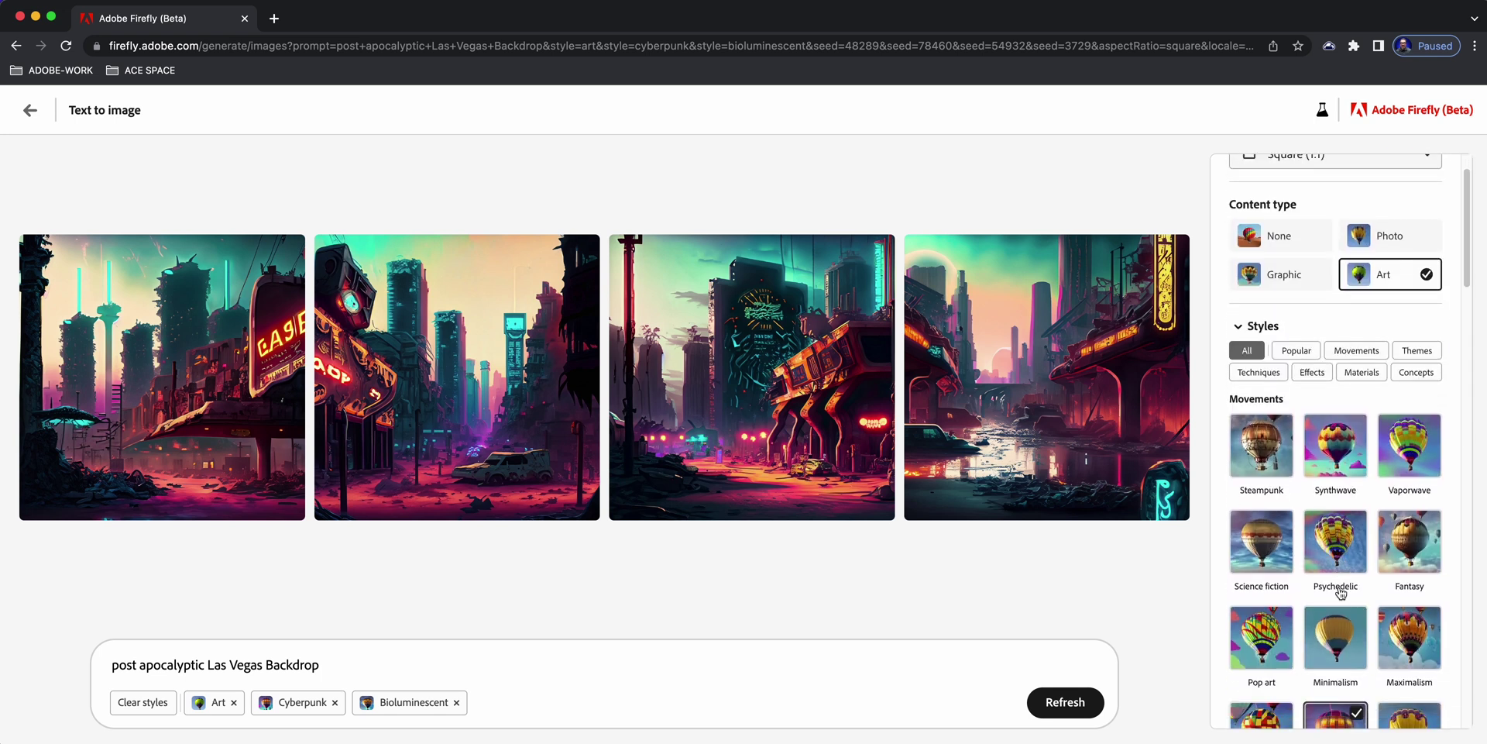
{"action": "scroll", "coordinate": [1341, 592], "scroll_direction": "down", "scroll_amount": 6}
{"action": "scroll", "coordinate": [1340, 590], "scroll_direction": "down", "scroll_amount": 1}
{"action": "scroll", "coordinate": [1339, 590], "scroll_direction": "down", "scroll_amount": 2}
{"action": "scroll", "coordinate": [1339, 590], "scroll_direction": "down", "scroll_amount": 3}
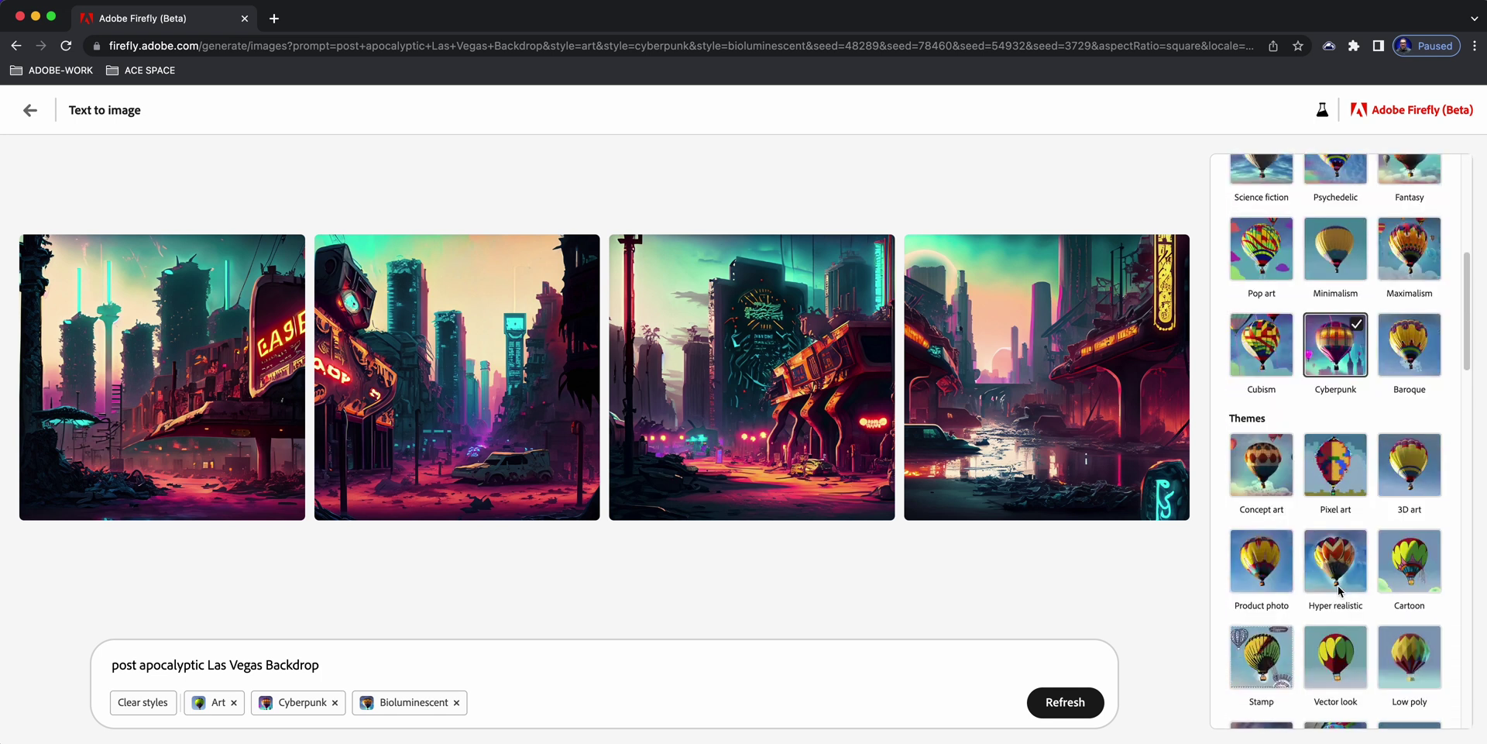
{"action": "scroll", "coordinate": [1339, 590], "scroll_direction": "down", "scroll_amount": 5}
{"action": "scroll", "coordinate": [1339, 590], "scroll_direction": "down", "scroll_amount": 4}
{"action": "scroll", "coordinate": [1339, 590], "scroll_direction": "down", "scroll_amount": 2}
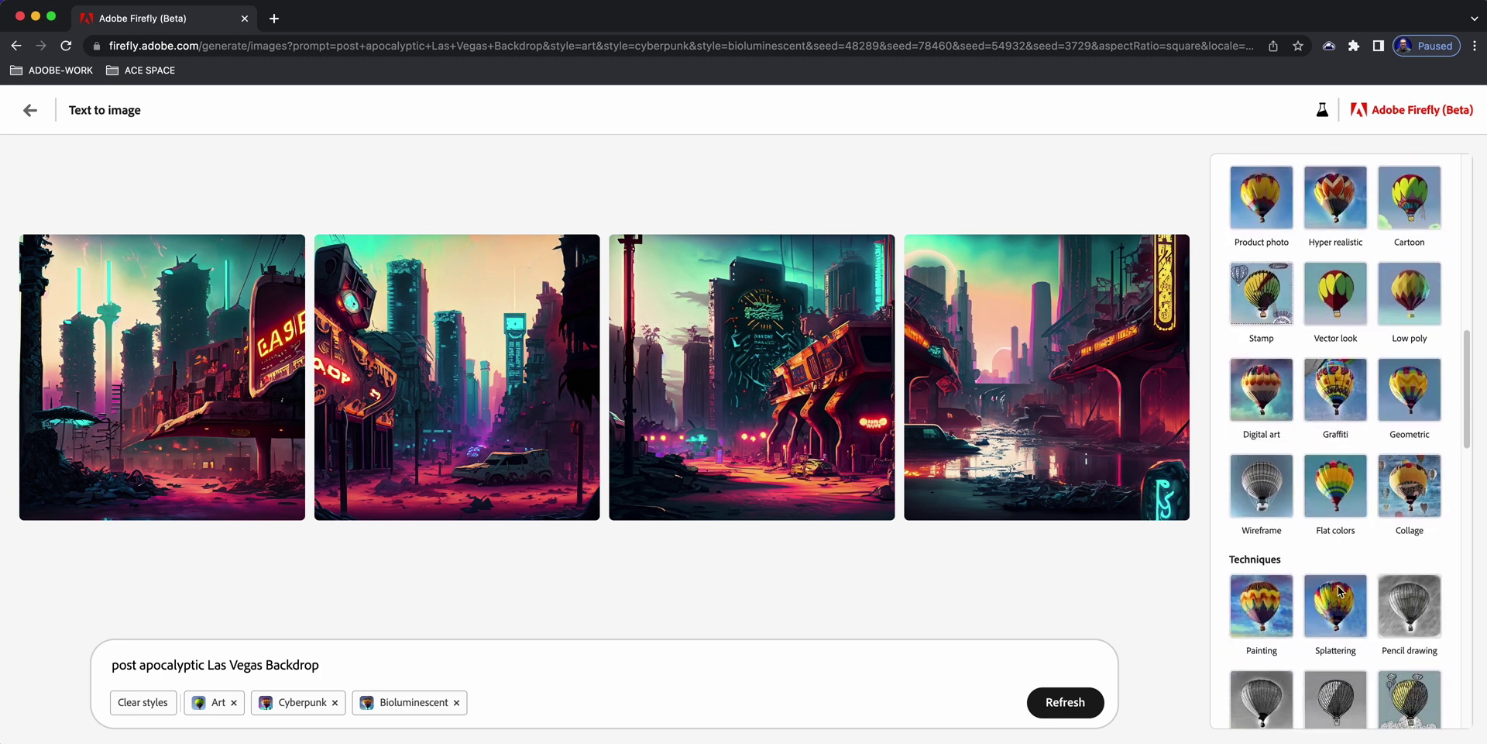
{"action": "scroll", "coordinate": [1339, 590], "scroll_direction": "down", "scroll_amount": 2}
{"action": "scroll", "coordinate": [1340, 590], "scroll_direction": "down", "scroll_amount": 2}
{"action": "scroll", "coordinate": [1339, 590], "scroll_direction": "down", "scroll_amount": 2}
{"action": "scroll", "coordinate": [1339, 590], "scroll_direction": "down", "scroll_amount": 1}
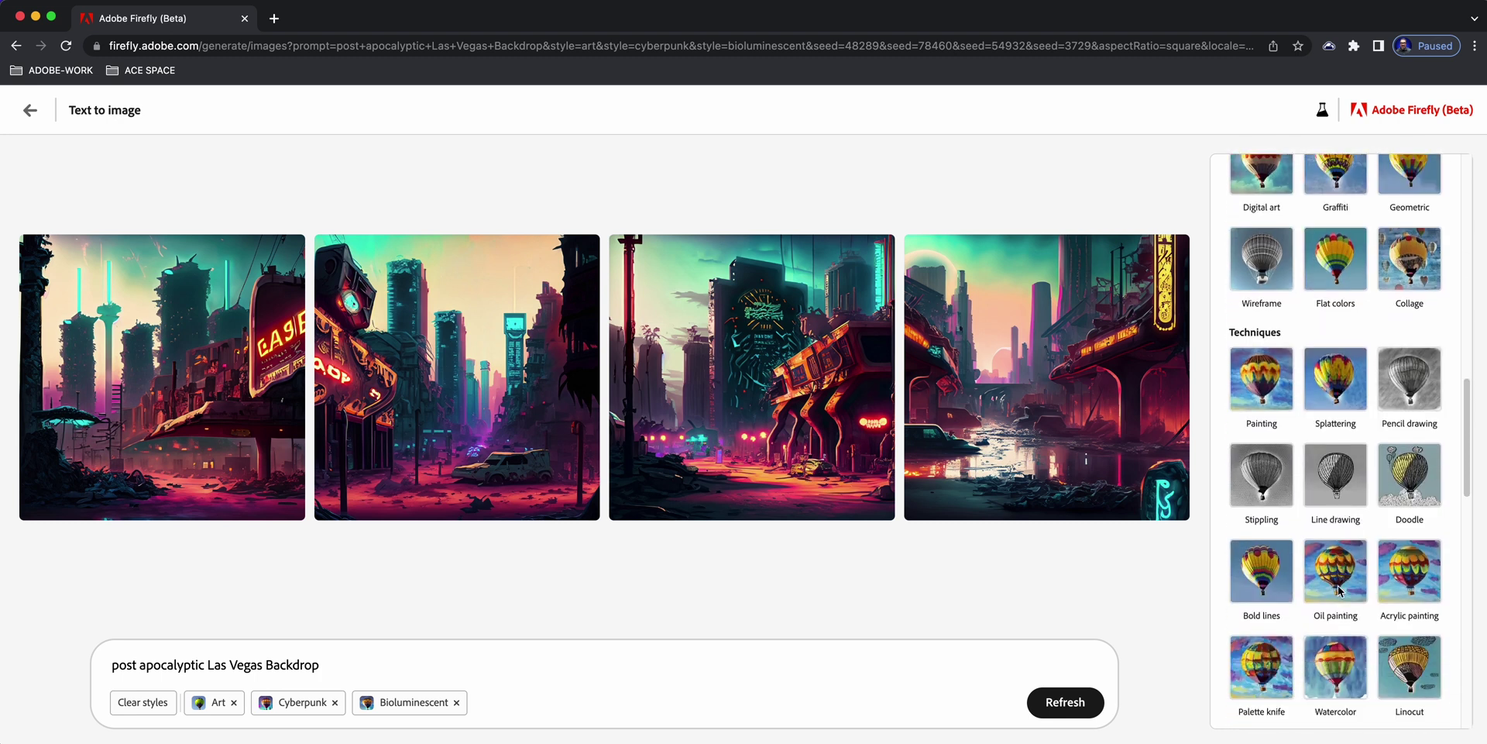
{"action": "scroll", "coordinate": [1339, 591], "scroll_direction": "down", "scroll_amount": 3}
{"action": "scroll", "coordinate": [1340, 590], "scroll_direction": "down", "scroll_amount": 3}
{"action": "scroll", "coordinate": [1339, 590], "scroll_direction": "down", "scroll_amount": 1}
{"action": "scroll", "coordinate": [1339, 590], "scroll_direction": "down", "scroll_amount": 2}
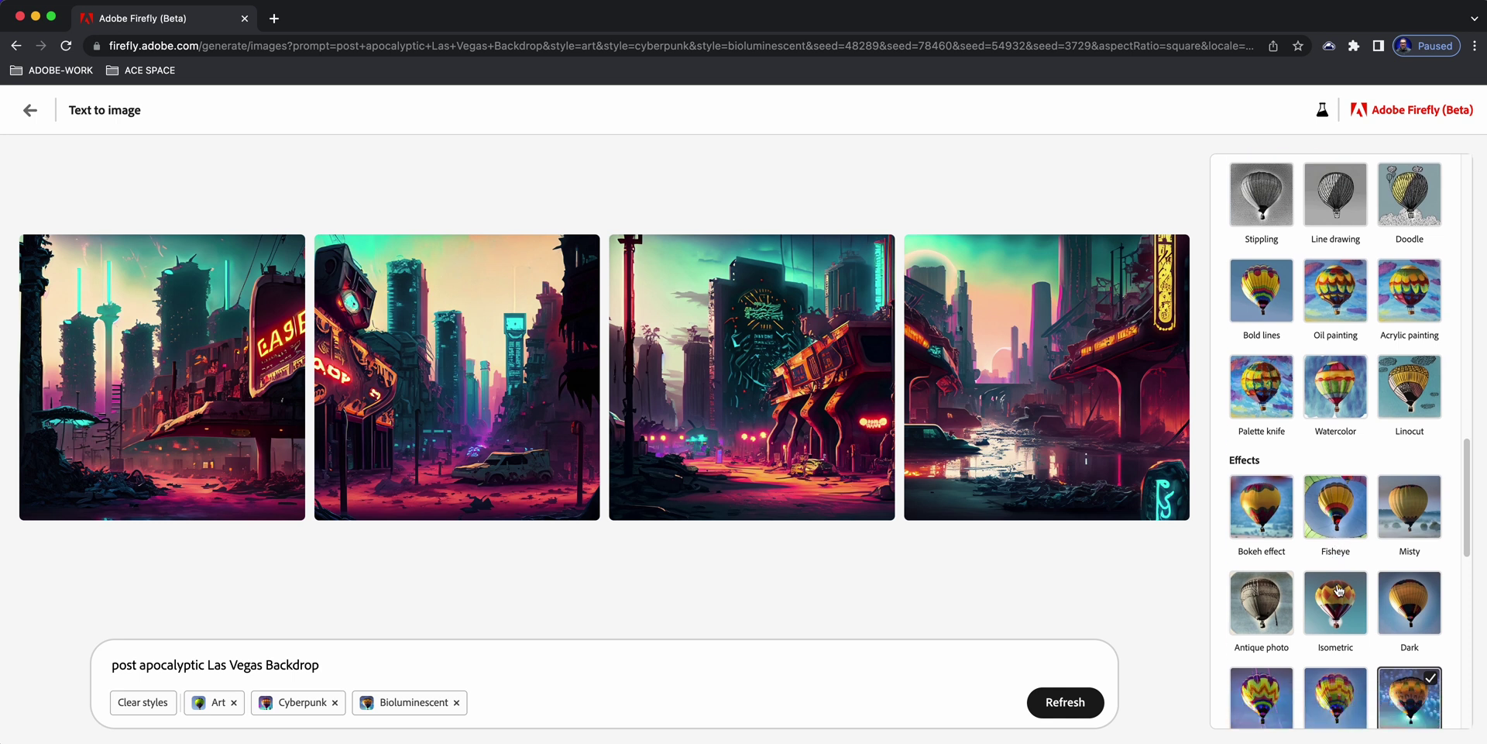
{"action": "scroll", "coordinate": [1340, 590], "scroll_direction": "down", "scroll_amount": 2}
{"action": "scroll", "coordinate": [1339, 590], "scroll_direction": "down", "scroll_amount": 2}
{"action": "scroll", "coordinate": [1340, 590], "scroll_direction": "down", "scroll_amount": 2}
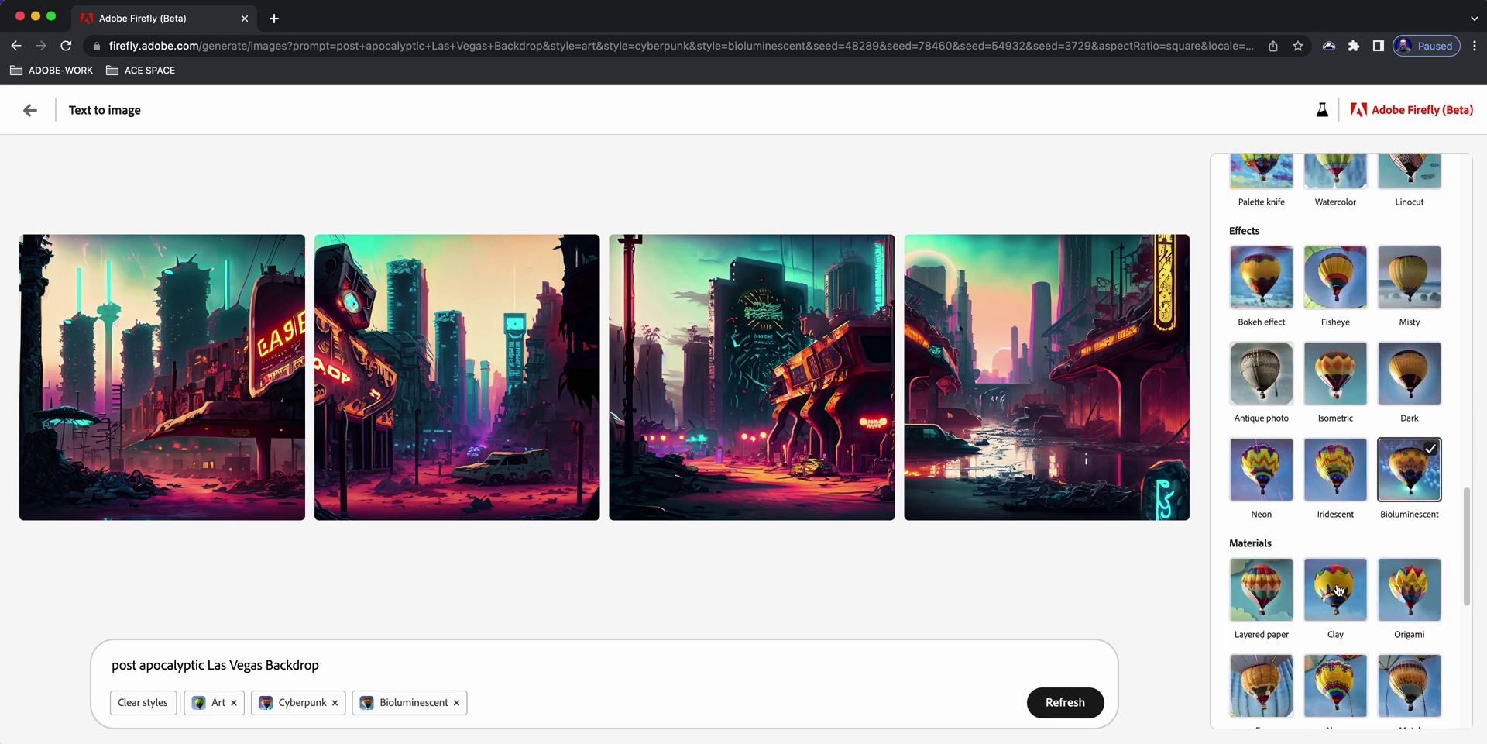
{"action": "scroll", "coordinate": [1339, 590], "scroll_direction": "down", "scroll_amount": 3}
{"action": "scroll", "coordinate": [1339, 591], "scroll_direction": "down", "scroll_amount": 1}
{"action": "scroll", "coordinate": [1336, 589], "scroll_direction": "down", "scroll_amount": 2}
{"action": "scroll", "coordinate": [1336, 588], "scroll_direction": "down", "scroll_amount": 1}
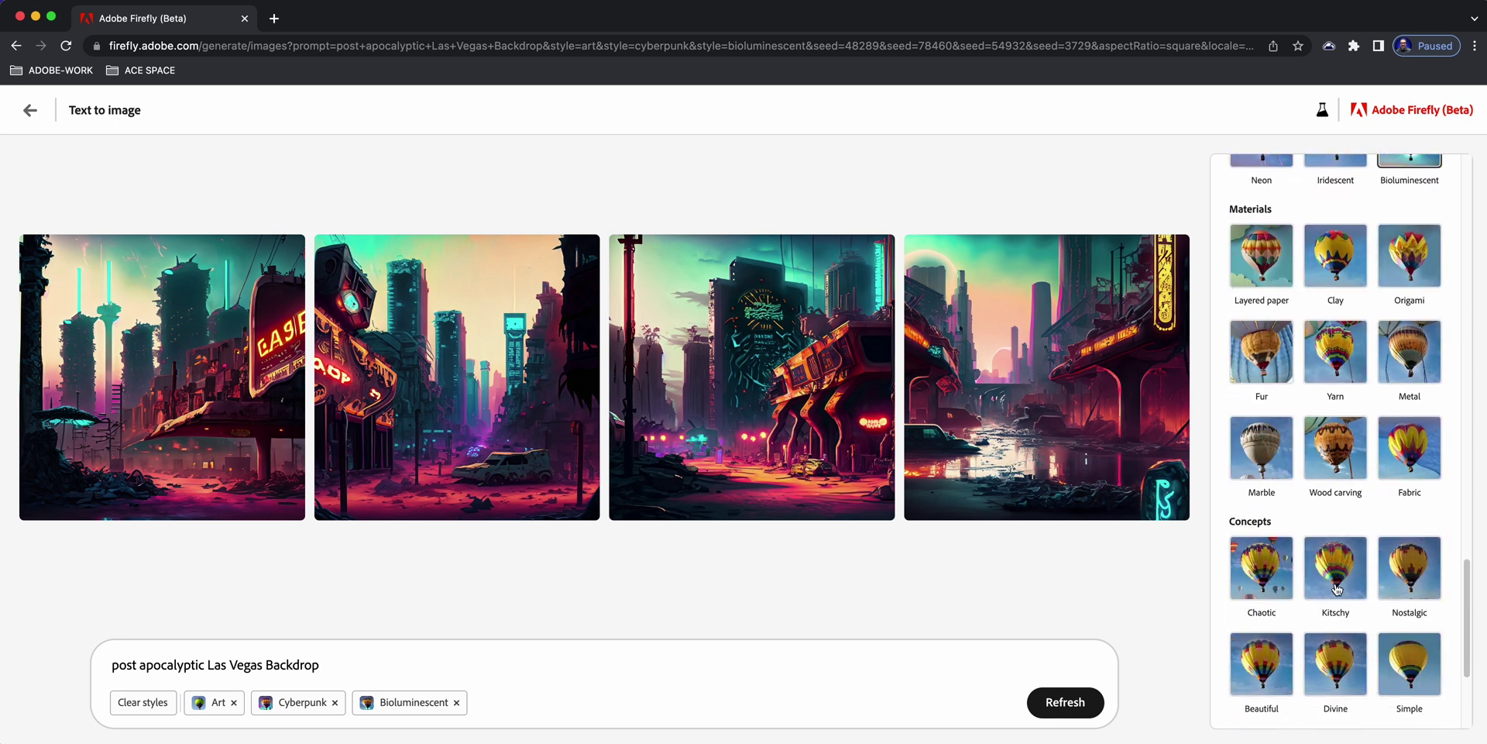
{"action": "left_click", "coordinate": [1276, 557]}
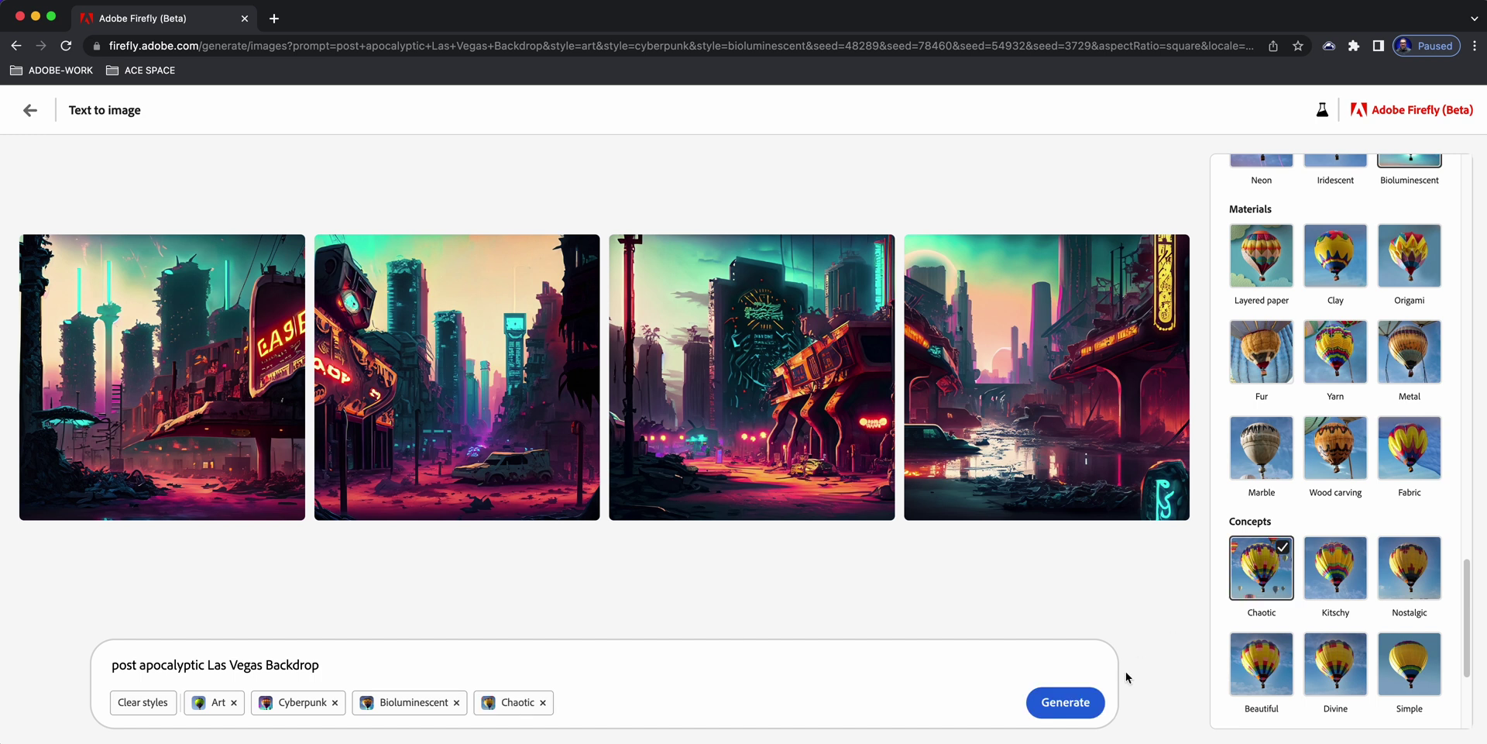
{"action": "left_click", "coordinate": [1095, 701]}
{"action": "scroll", "coordinate": [1461, 596], "scroll_direction": "up", "scroll_amount": 4}
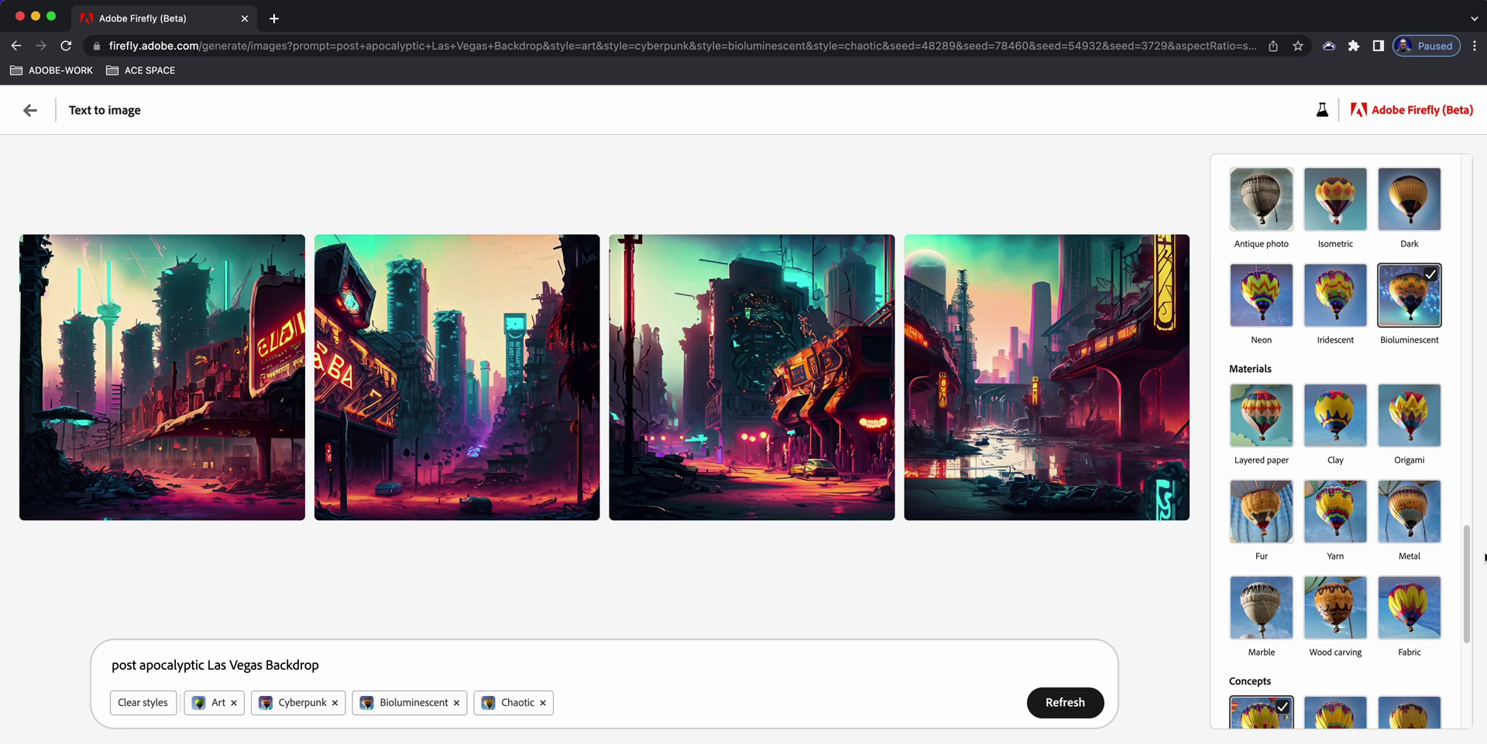
Step: Set Lighting to Dramatic lighting and regenerate the backdrops
{"action": "scroll", "coordinate": [1461, 629], "scroll_direction": "down", "scroll_amount": 3}
{"action": "scroll", "coordinate": [1461, 629], "scroll_direction": "down", "scroll_amount": 1}
{"action": "scroll", "coordinate": [1462, 629], "scroll_direction": "down", "scroll_amount": 1}
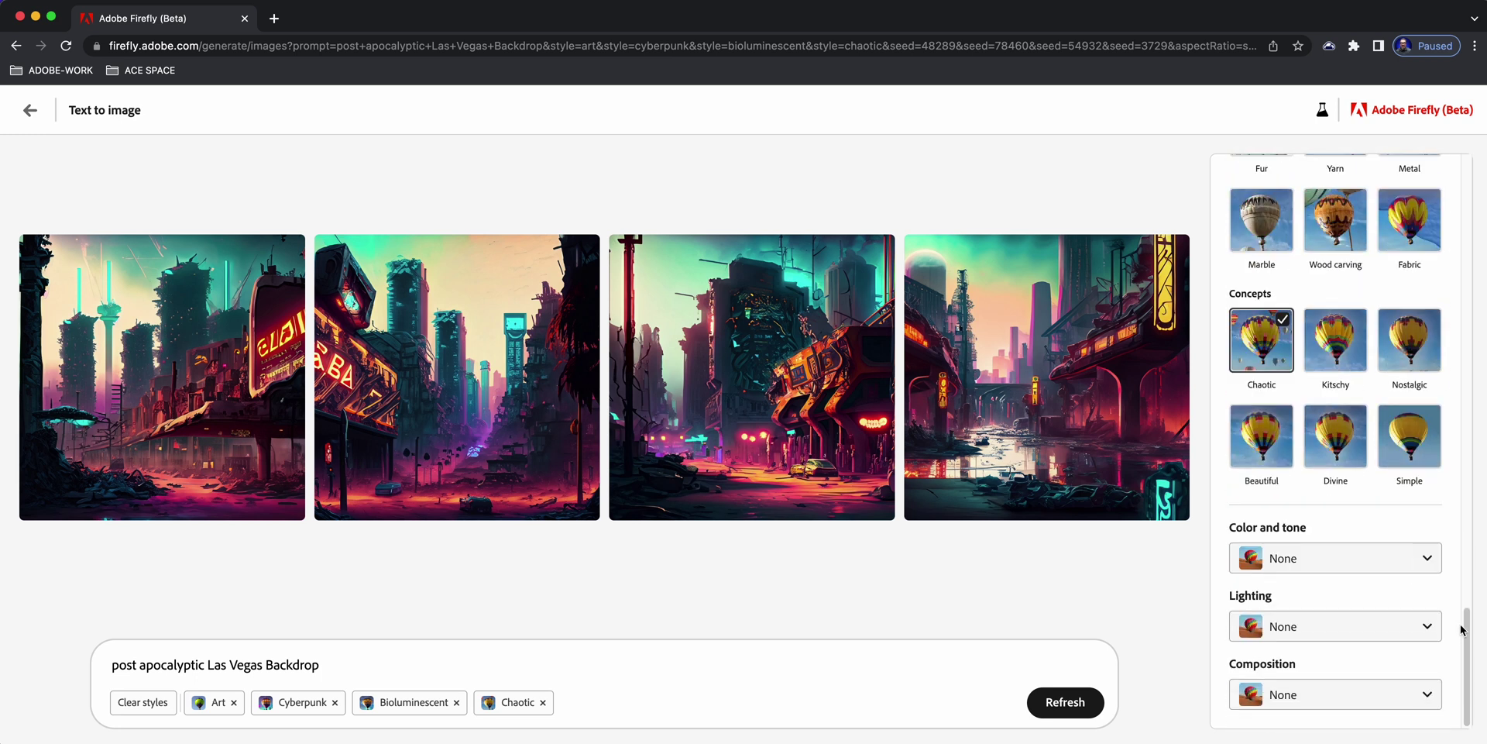
{"action": "left_click", "coordinate": [1379, 629]}
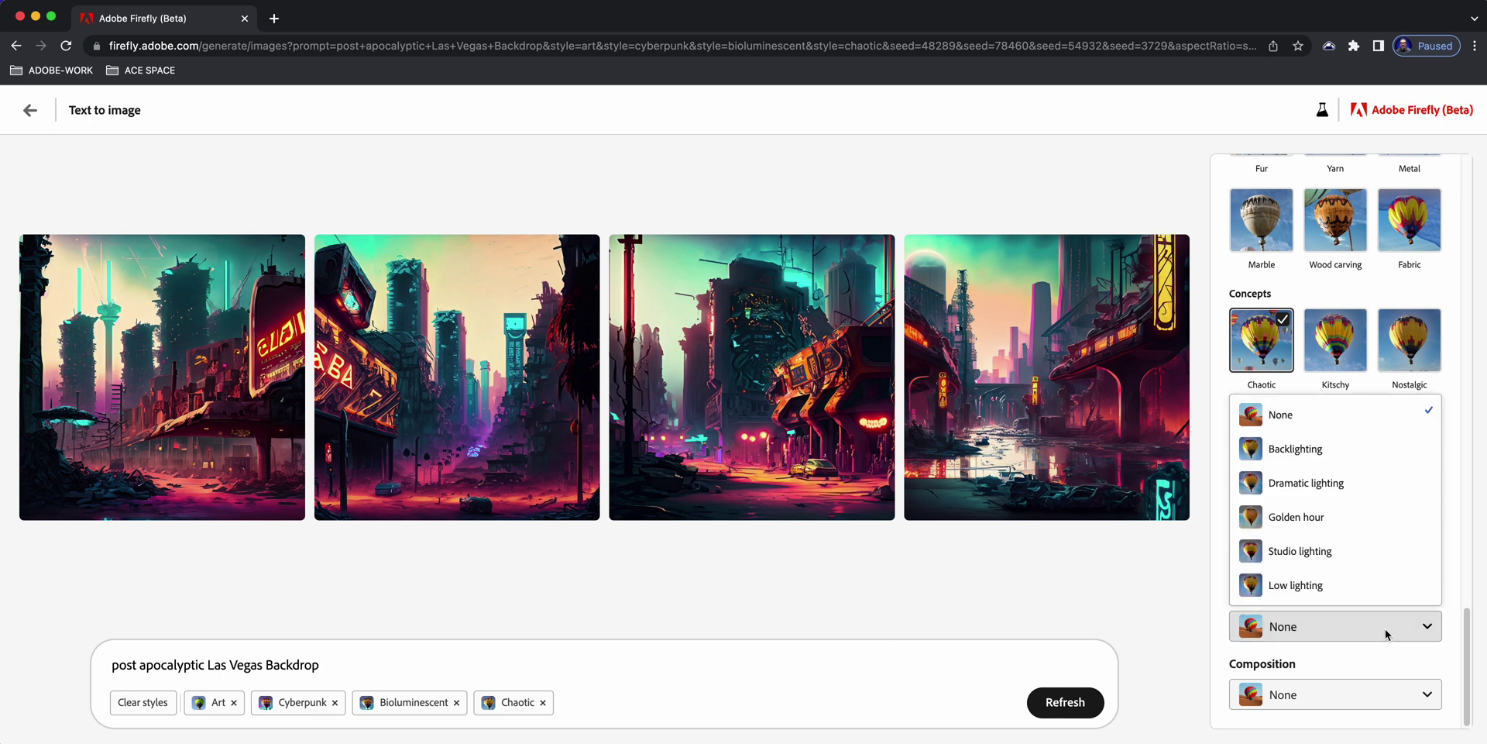
{"action": "left_click", "coordinate": [1366, 493]}
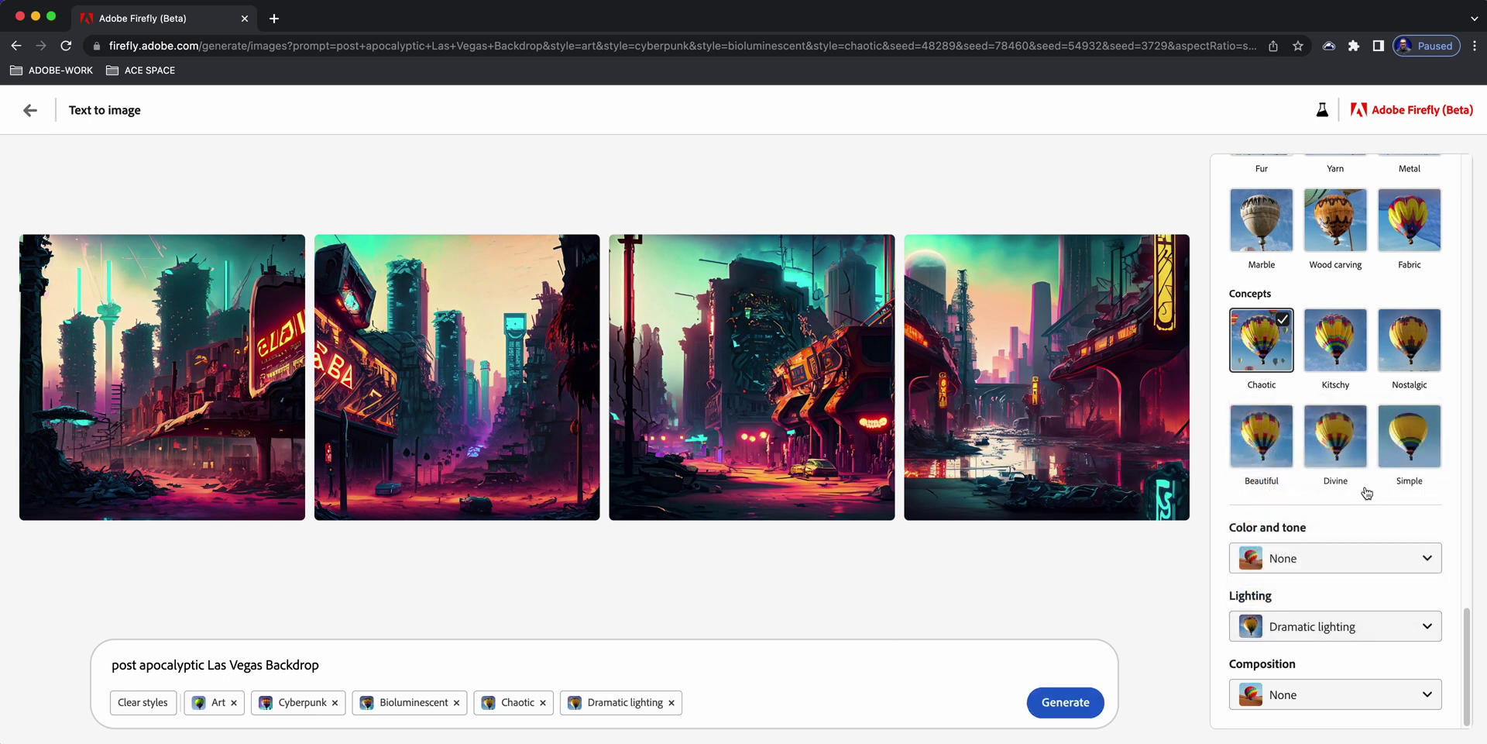
{"action": "left_click", "coordinate": [1091, 705]}
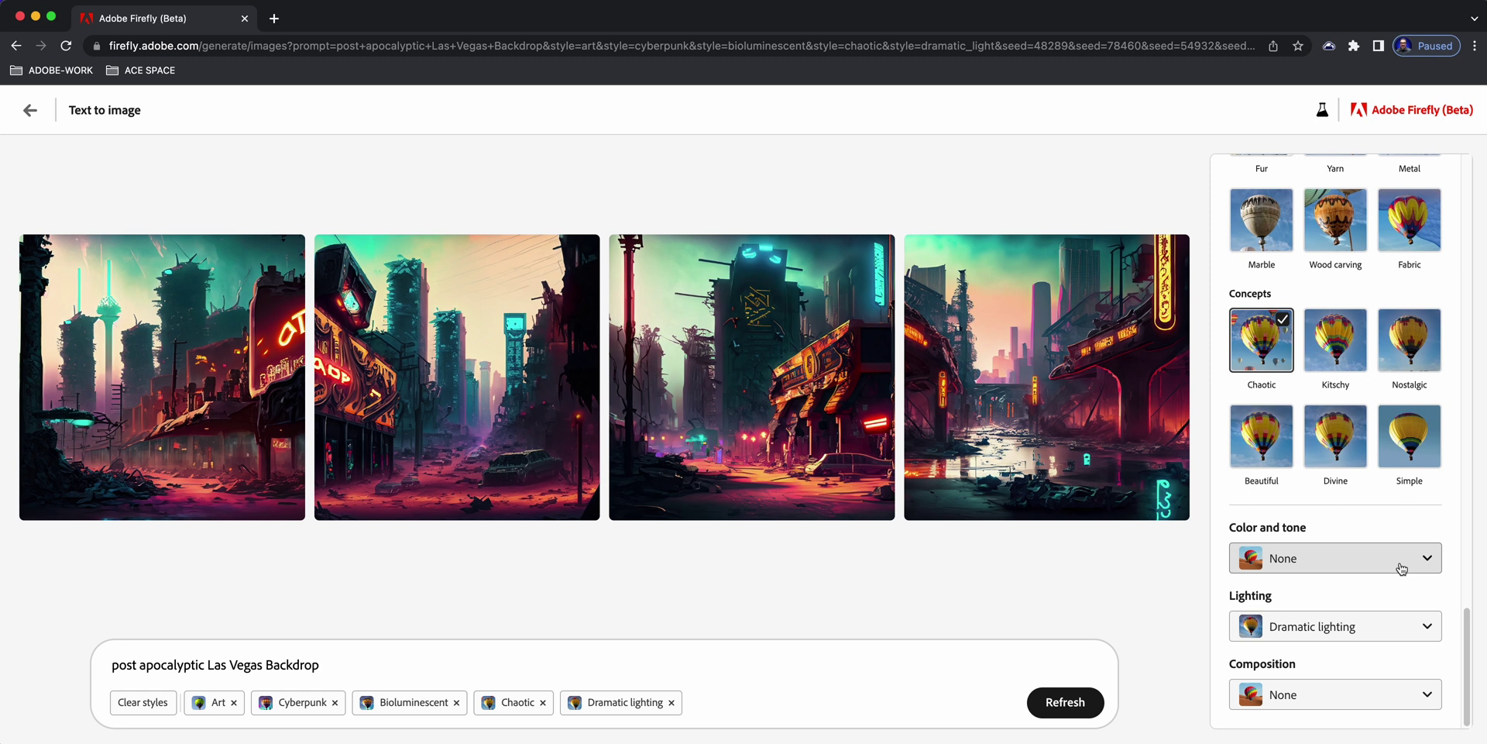
Step: Set Color and tone to Vibrant color and regenerate the images
{"action": "left_click", "coordinate": [1401, 562]}
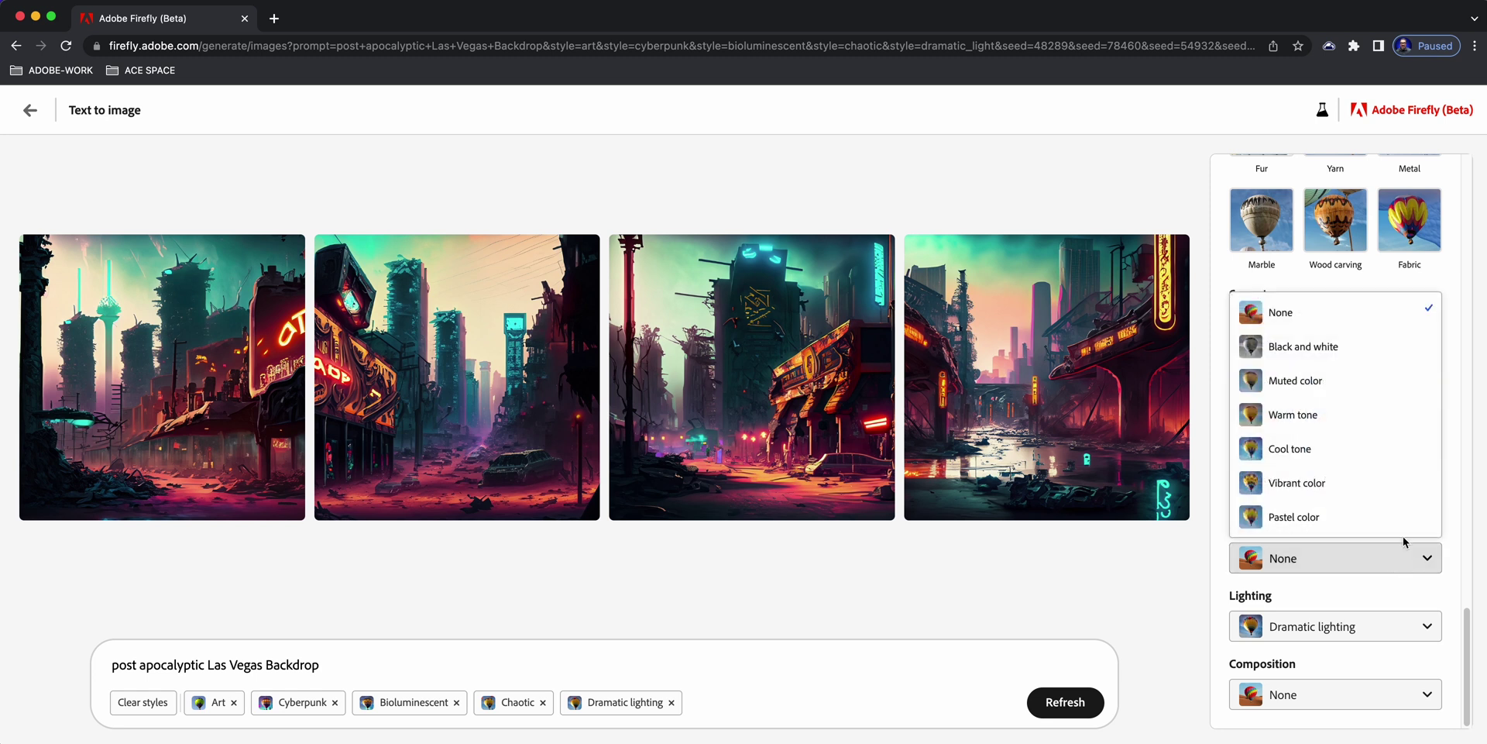
{"action": "left_click", "coordinate": [1406, 495]}
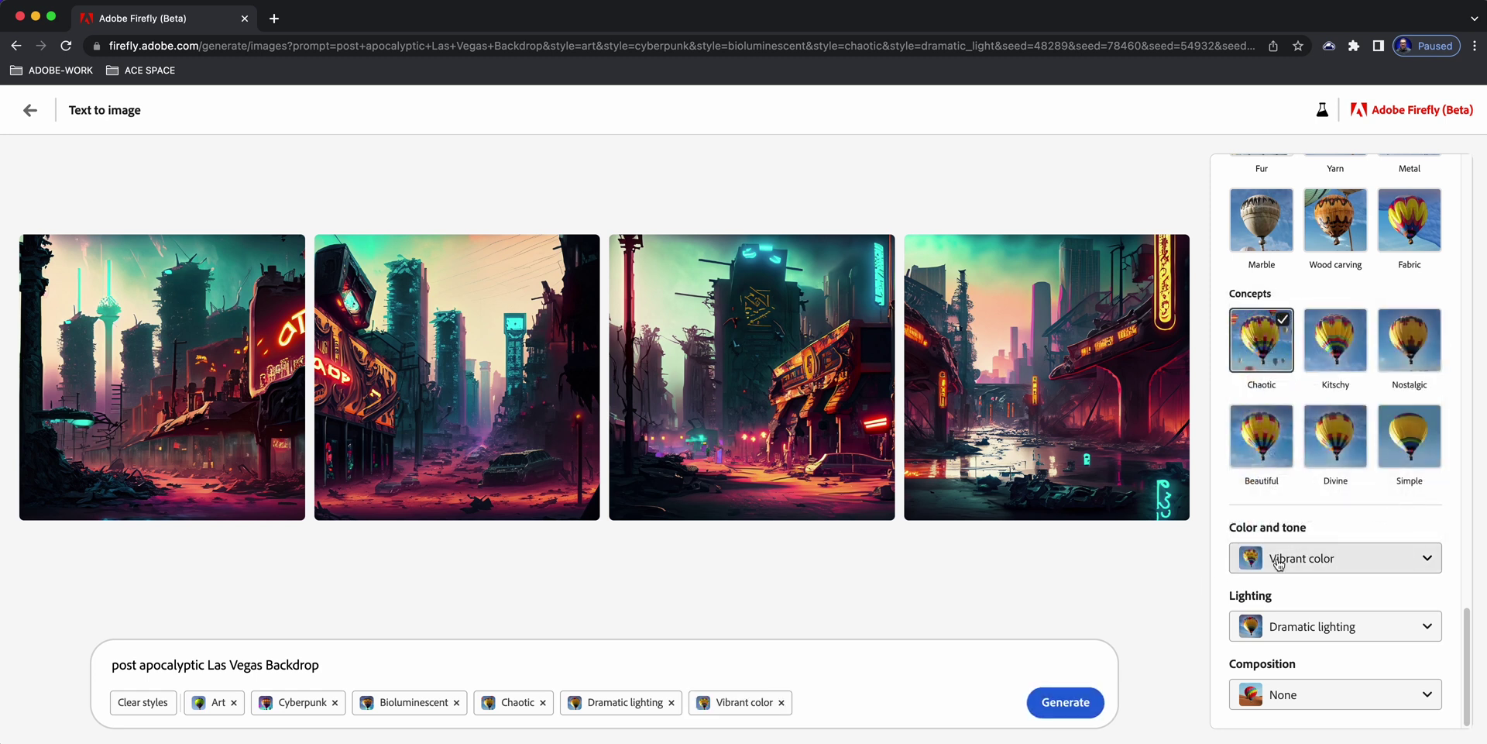
{"action": "left_click", "coordinate": [1084, 701]}
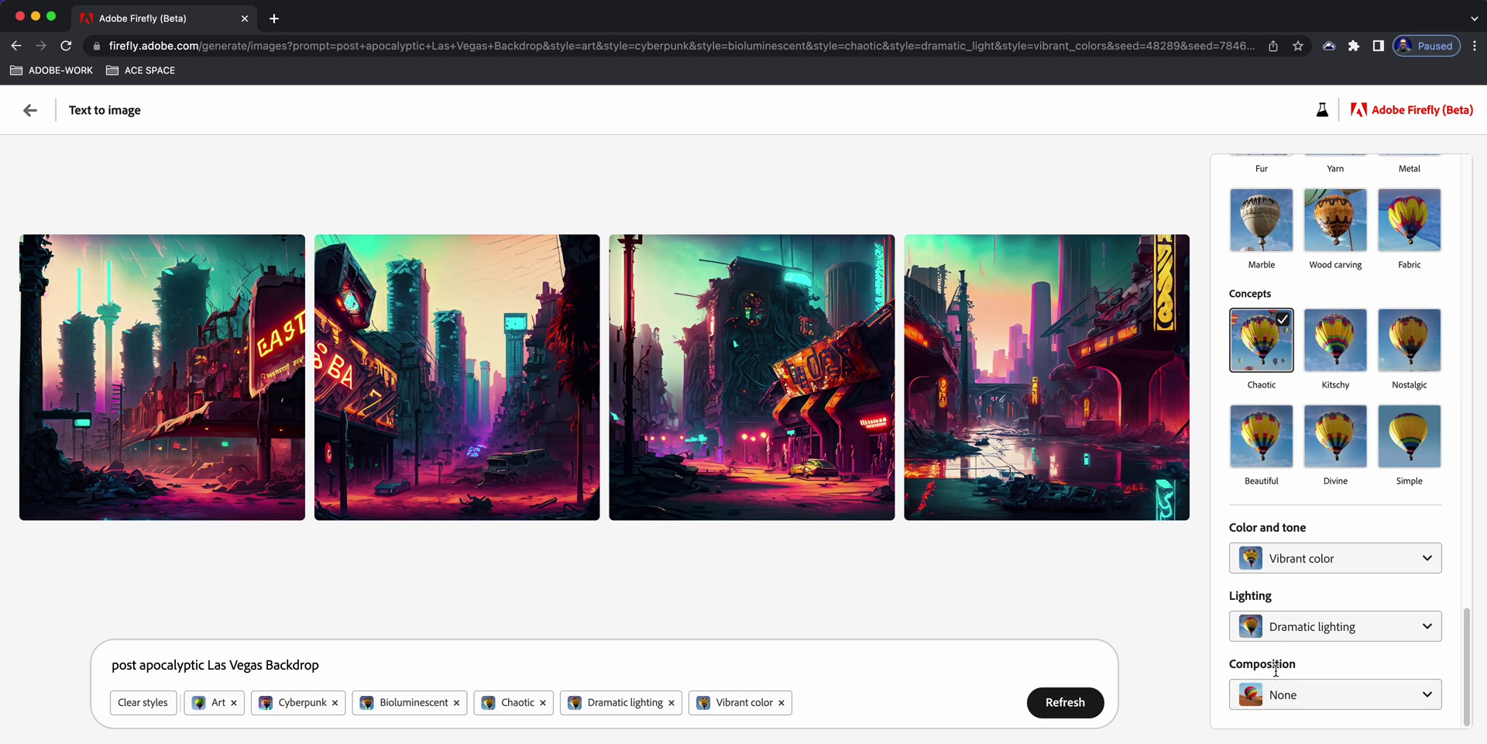
{"action": "left_click", "coordinate": [1292, 697]}
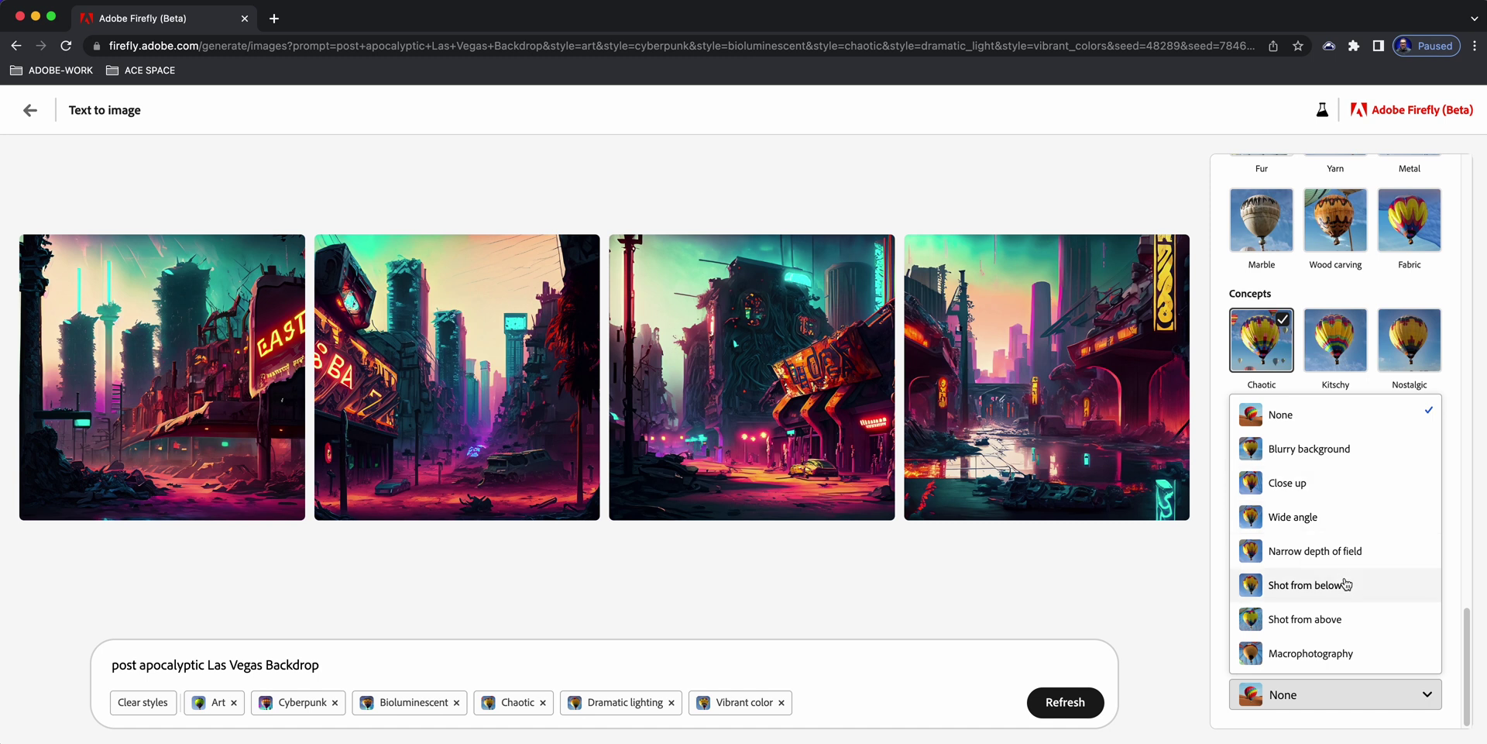
Step: Regenerate the four Las Vegas images at Wide angle, then switch composition to Narrow depth of field
{"action": "left_click", "coordinate": [1320, 518]}
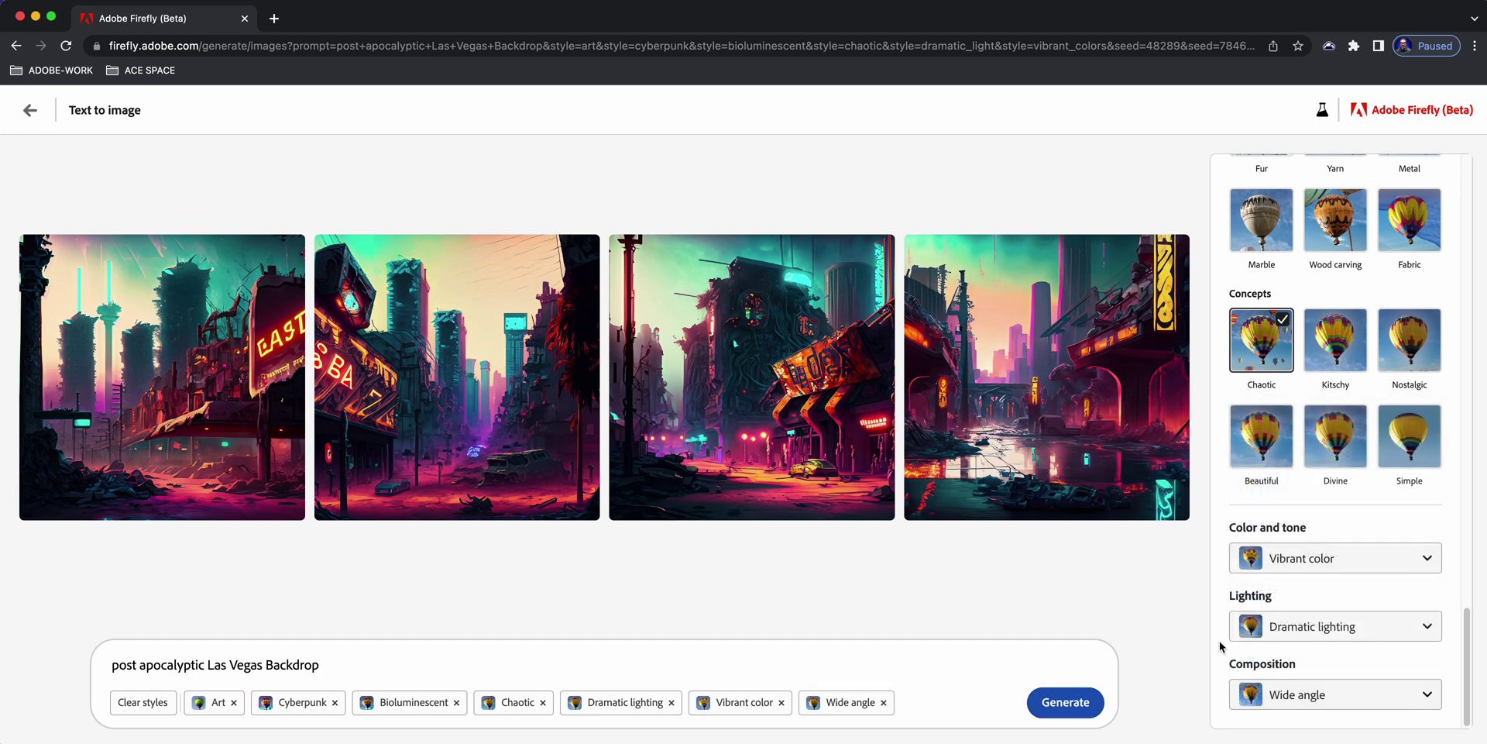
{"action": "left_click", "coordinate": [1066, 704]}
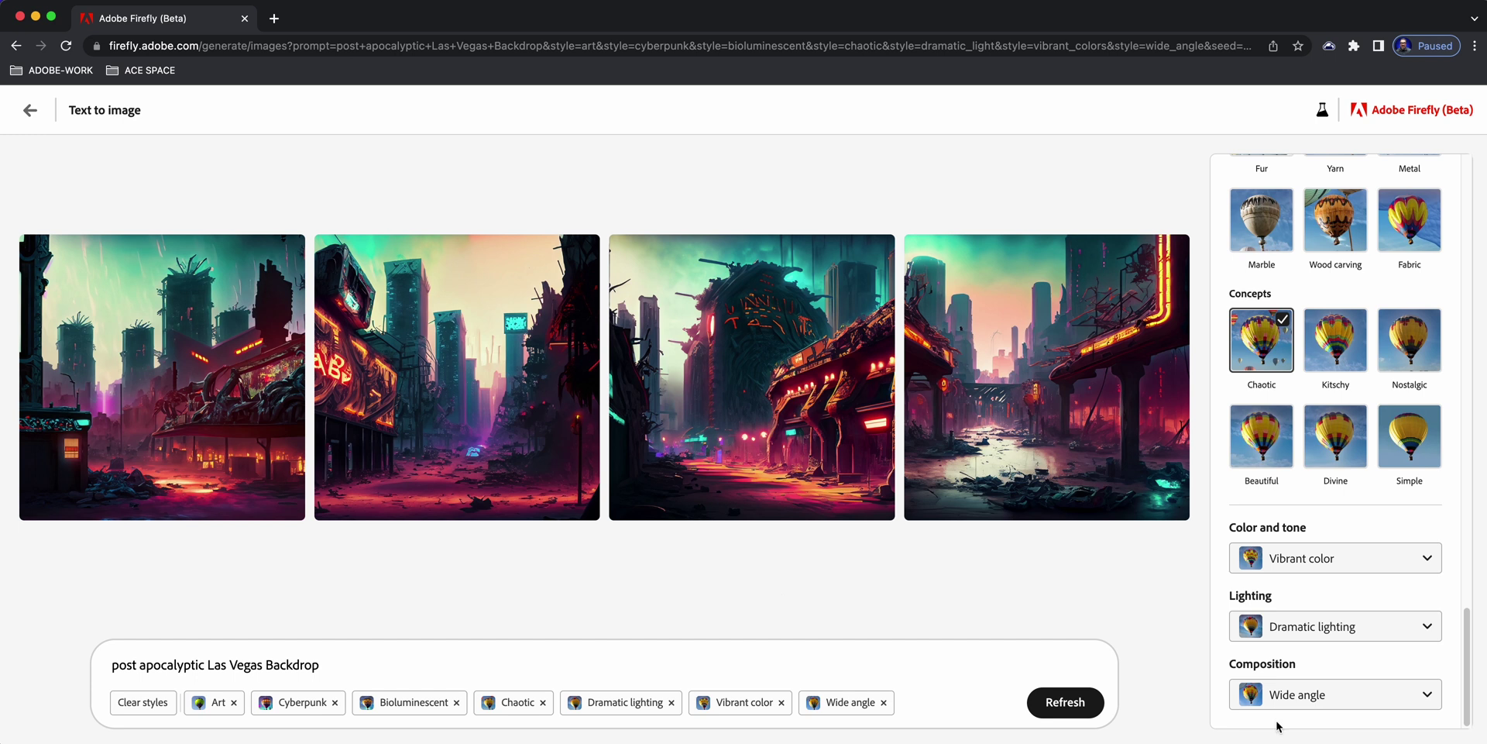
{"action": "left_click", "coordinate": [1301, 705]}
{"action": "left_click", "coordinate": [1421, 527]}
{"action": "scroll", "coordinate": [1421, 530], "scroll_direction": "up", "scroll_amount": 4}
Step: Switch the content type from Art to Photo for photographic backdrop images
{"action": "scroll", "coordinate": [1421, 532], "scroll_direction": "up", "scroll_amount": 5}
{"action": "scroll", "coordinate": [1421, 532], "scroll_direction": "up", "scroll_amount": 5}
{"action": "scroll", "coordinate": [1421, 532], "scroll_direction": "up", "scroll_amount": 5}
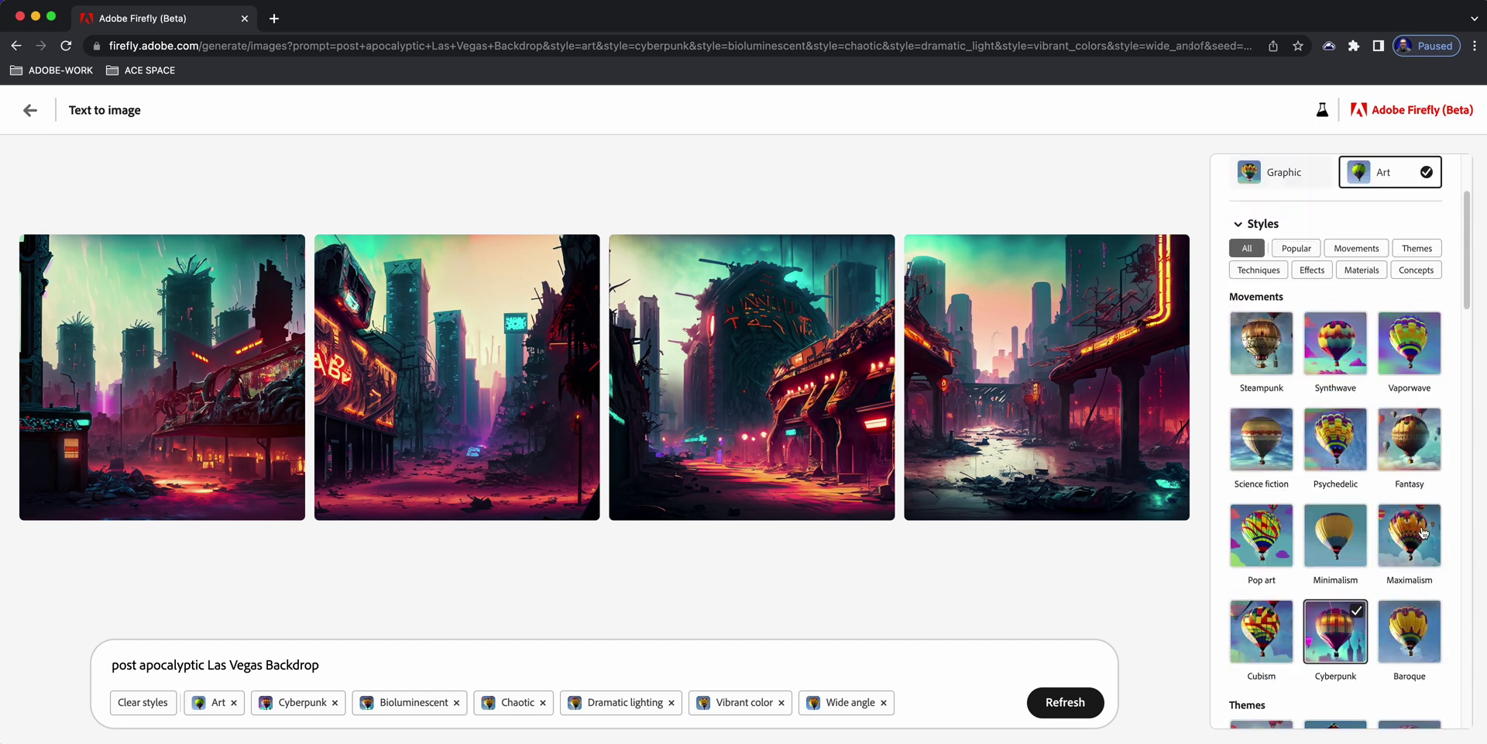
{"action": "scroll", "coordinate": [1421, 532], "scroll_direction": "up", "scroll_amount": 3}
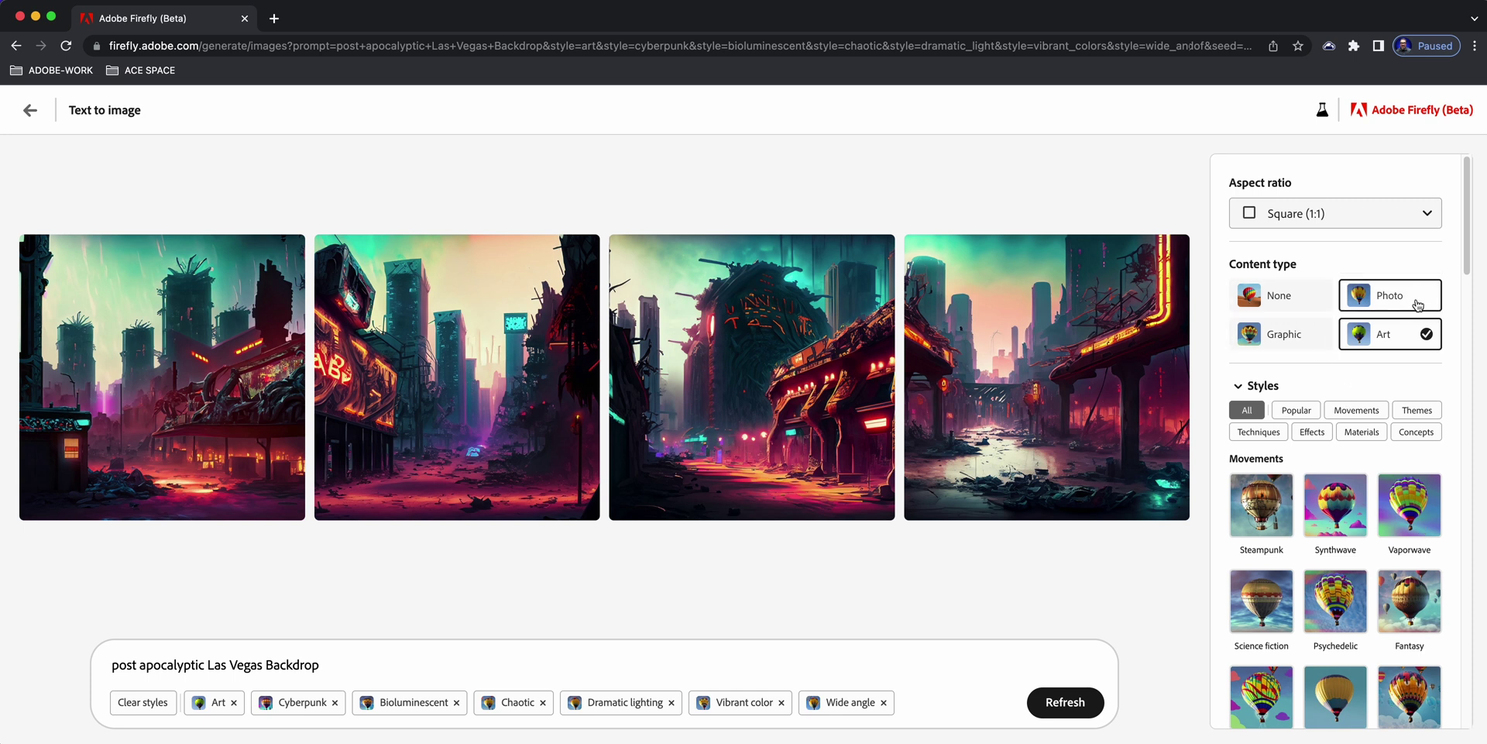
{"action": "left_click", "coordinate": [1418, 302]}
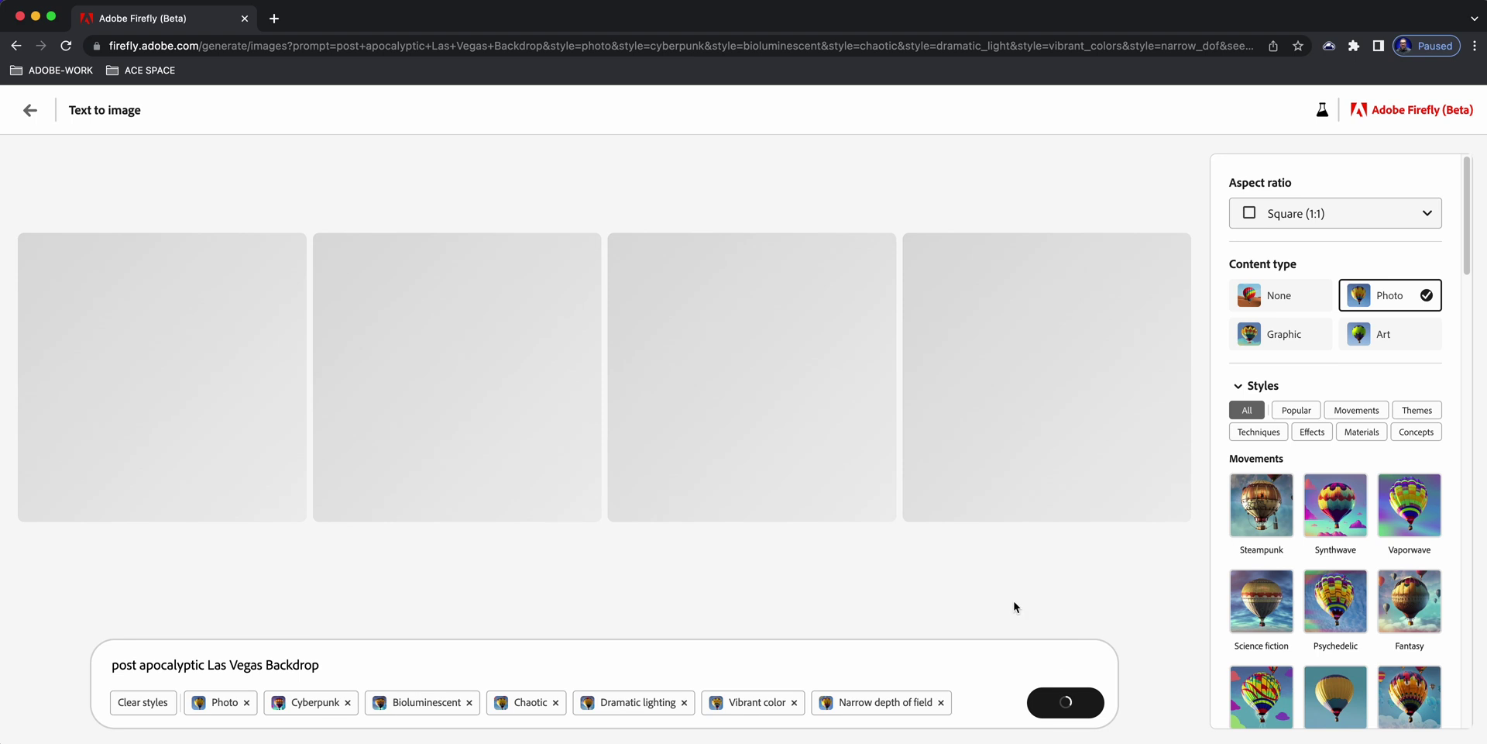